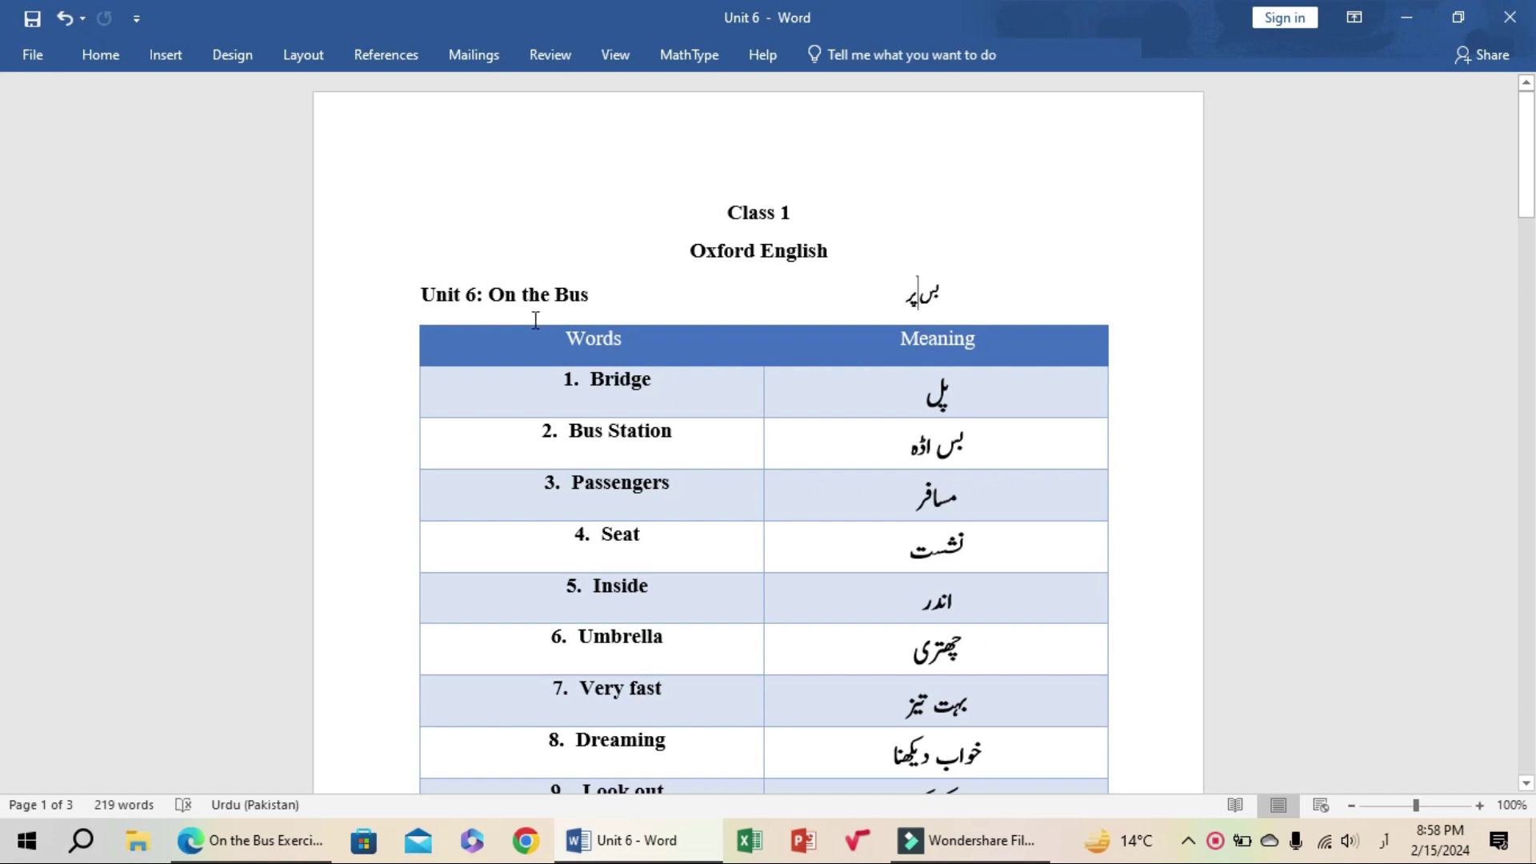
Step through the vocabulary cells from Bridge to Dreaming and their Urdu meanings.
left_click(655, 386)
key("Tab")
key("Tab")
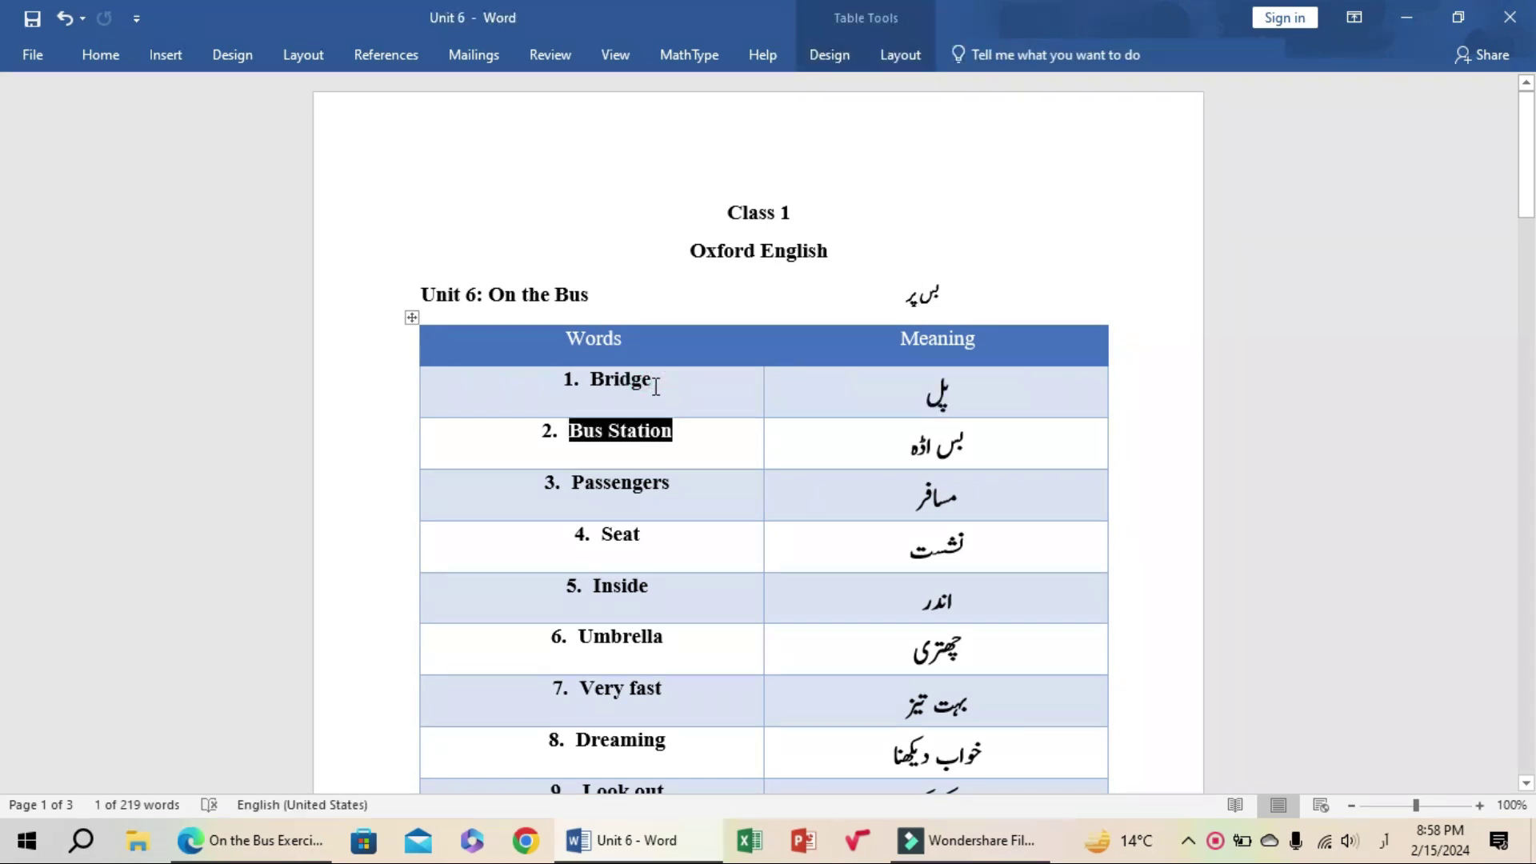
key("Tab")
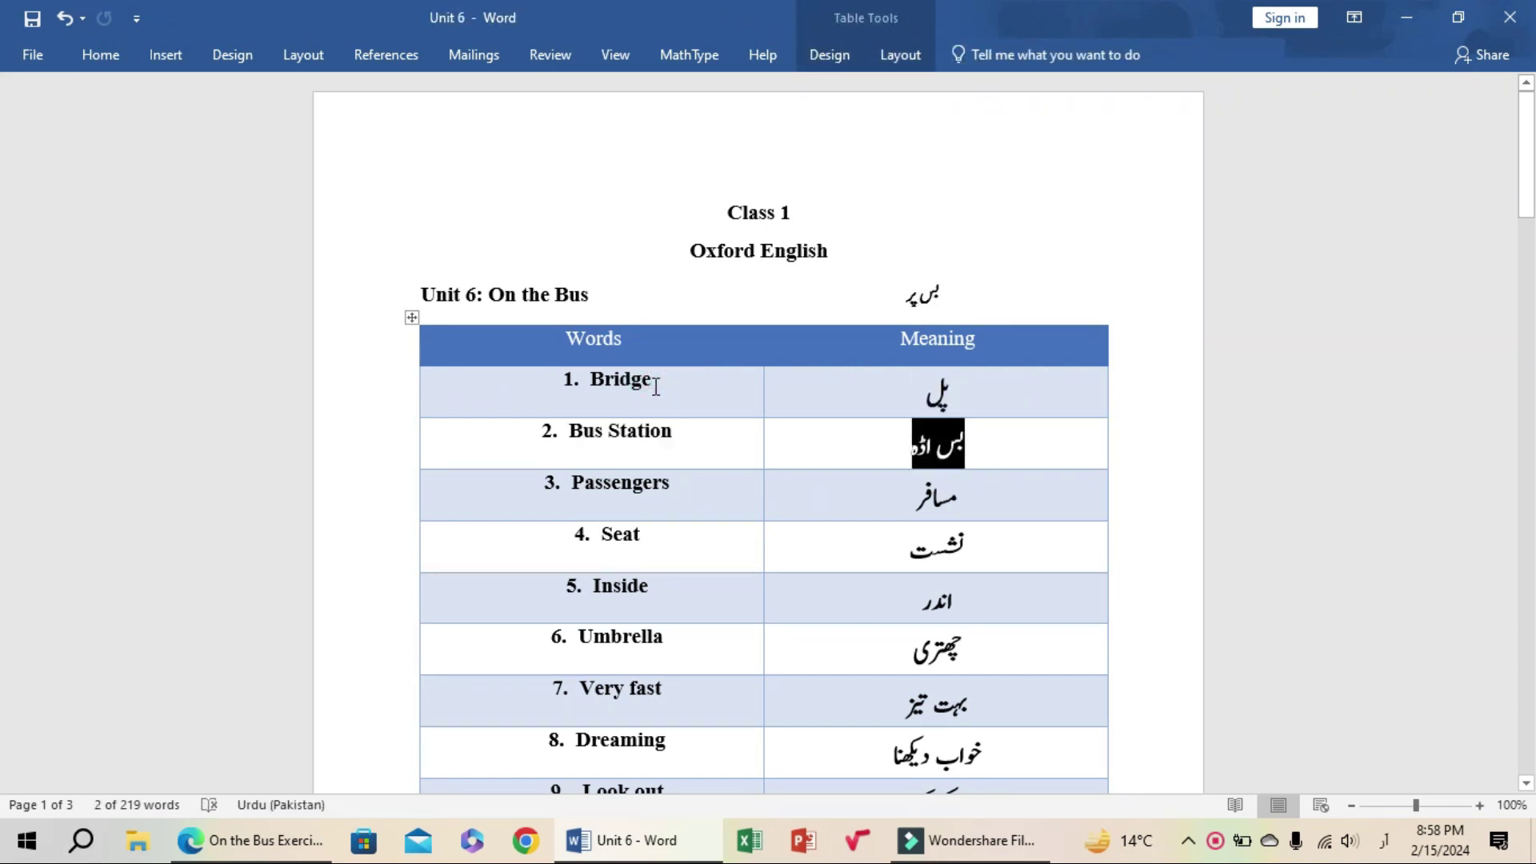
key("Tab")
key("Tab")
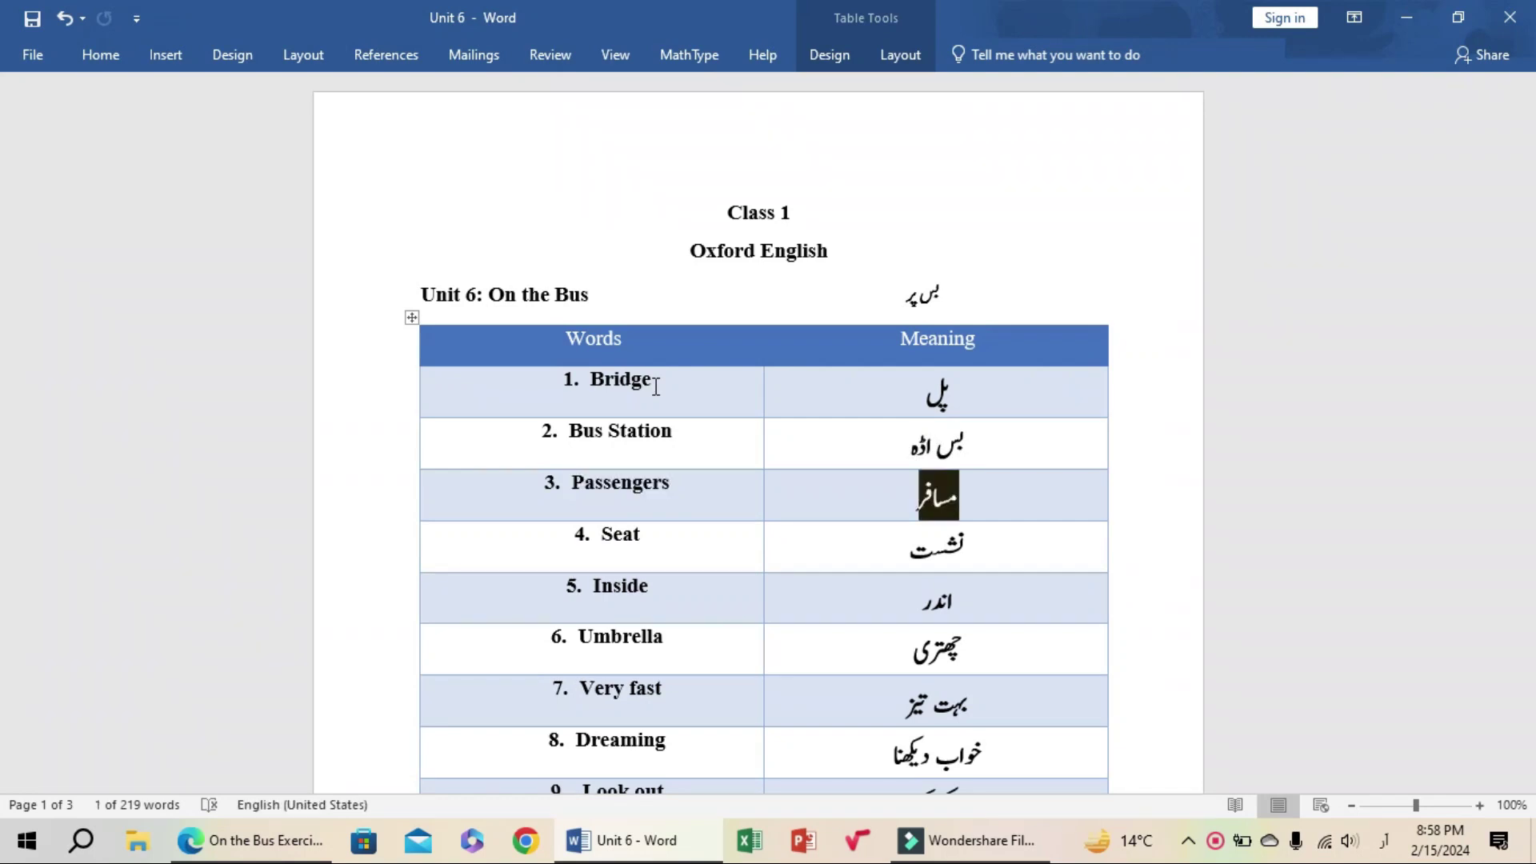
key("Tab")
key("Tab")
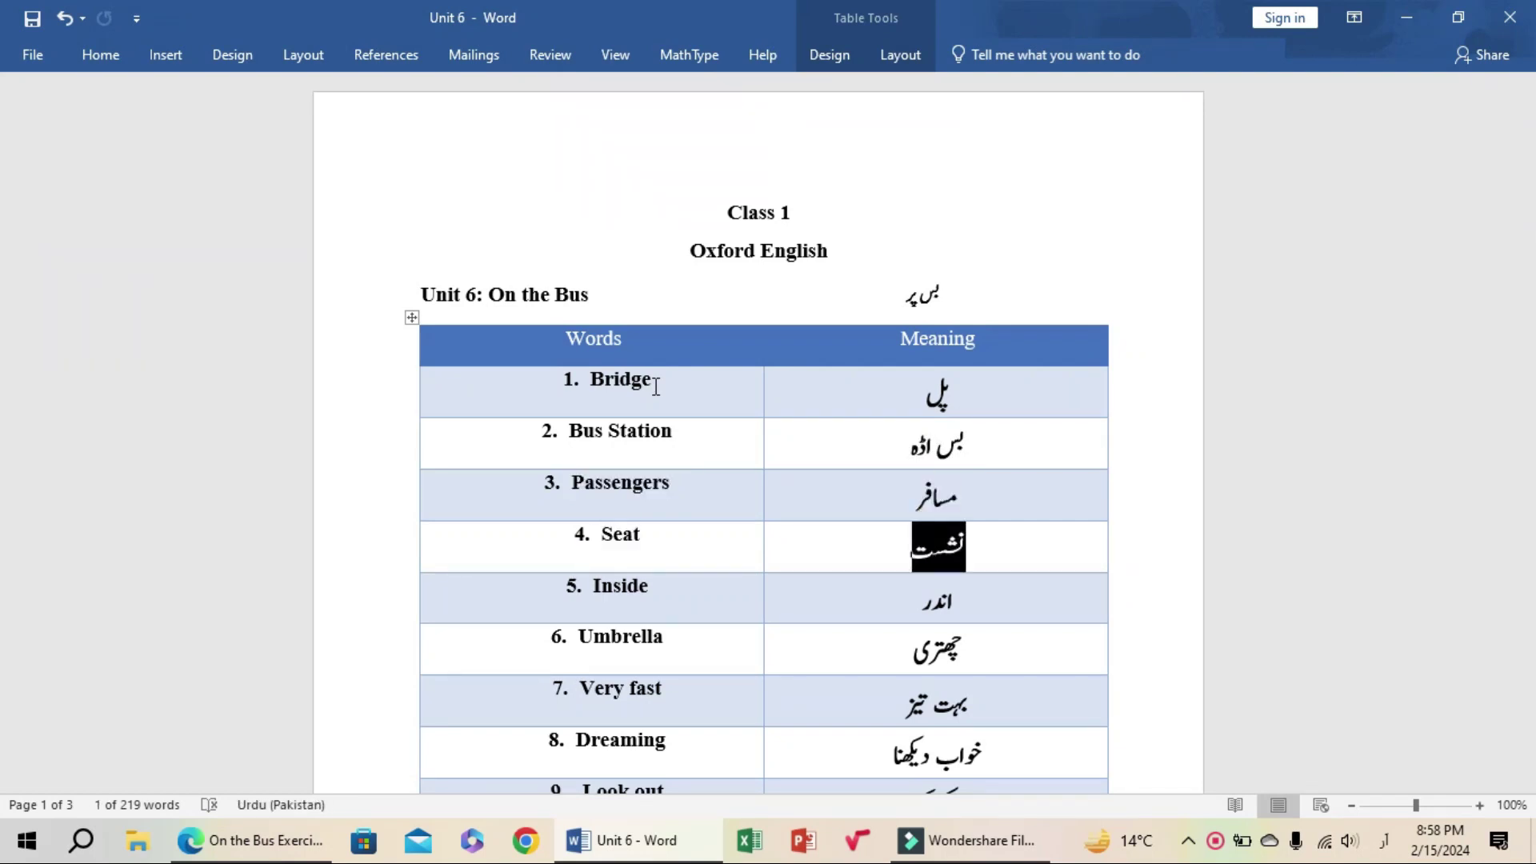
key("Tab")
key("Tab")
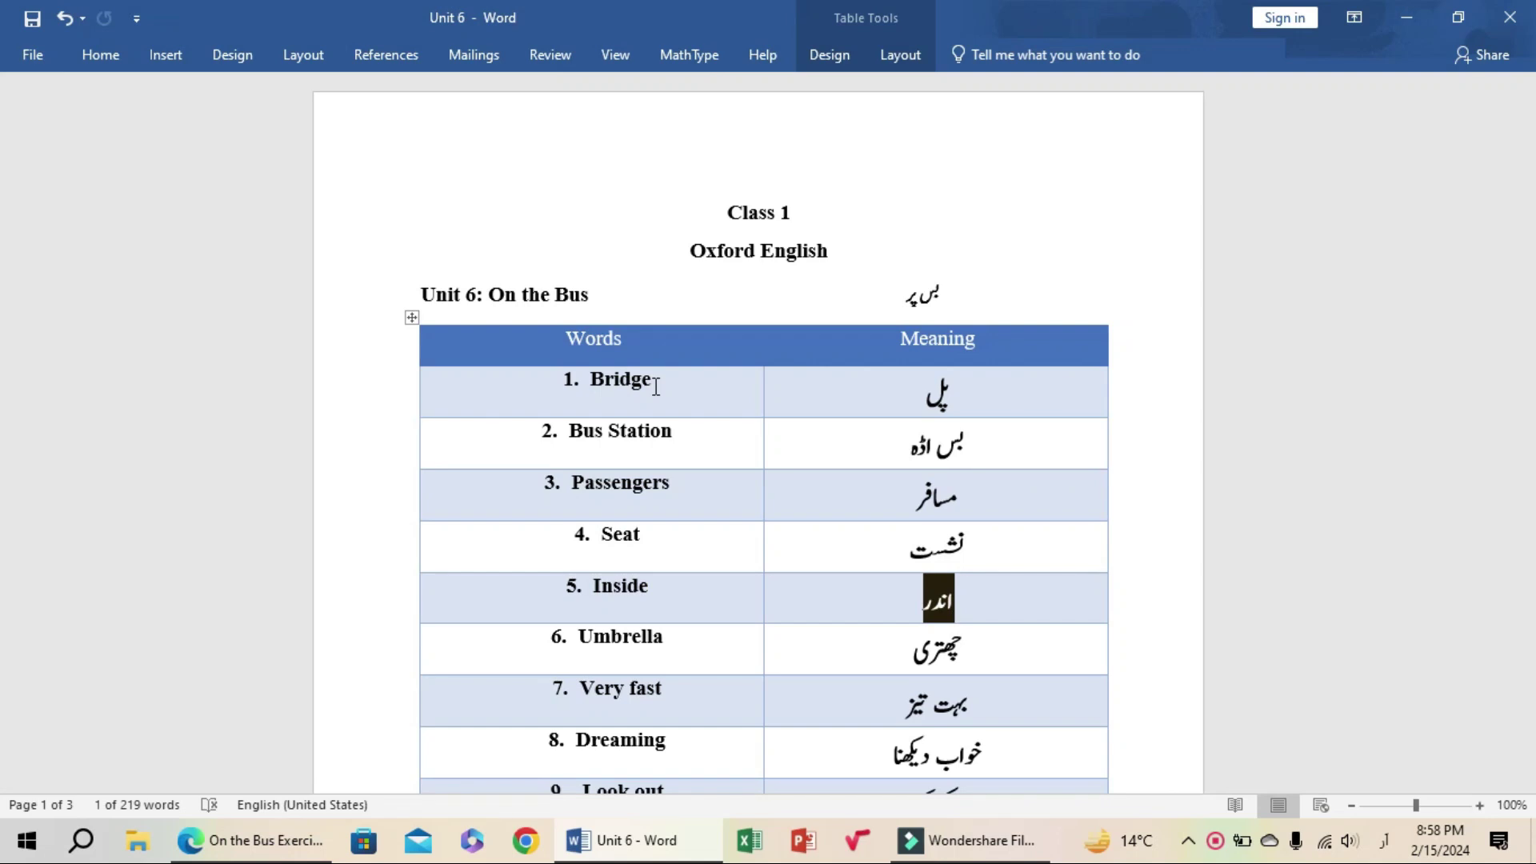
key("Tab")
key("Tab")
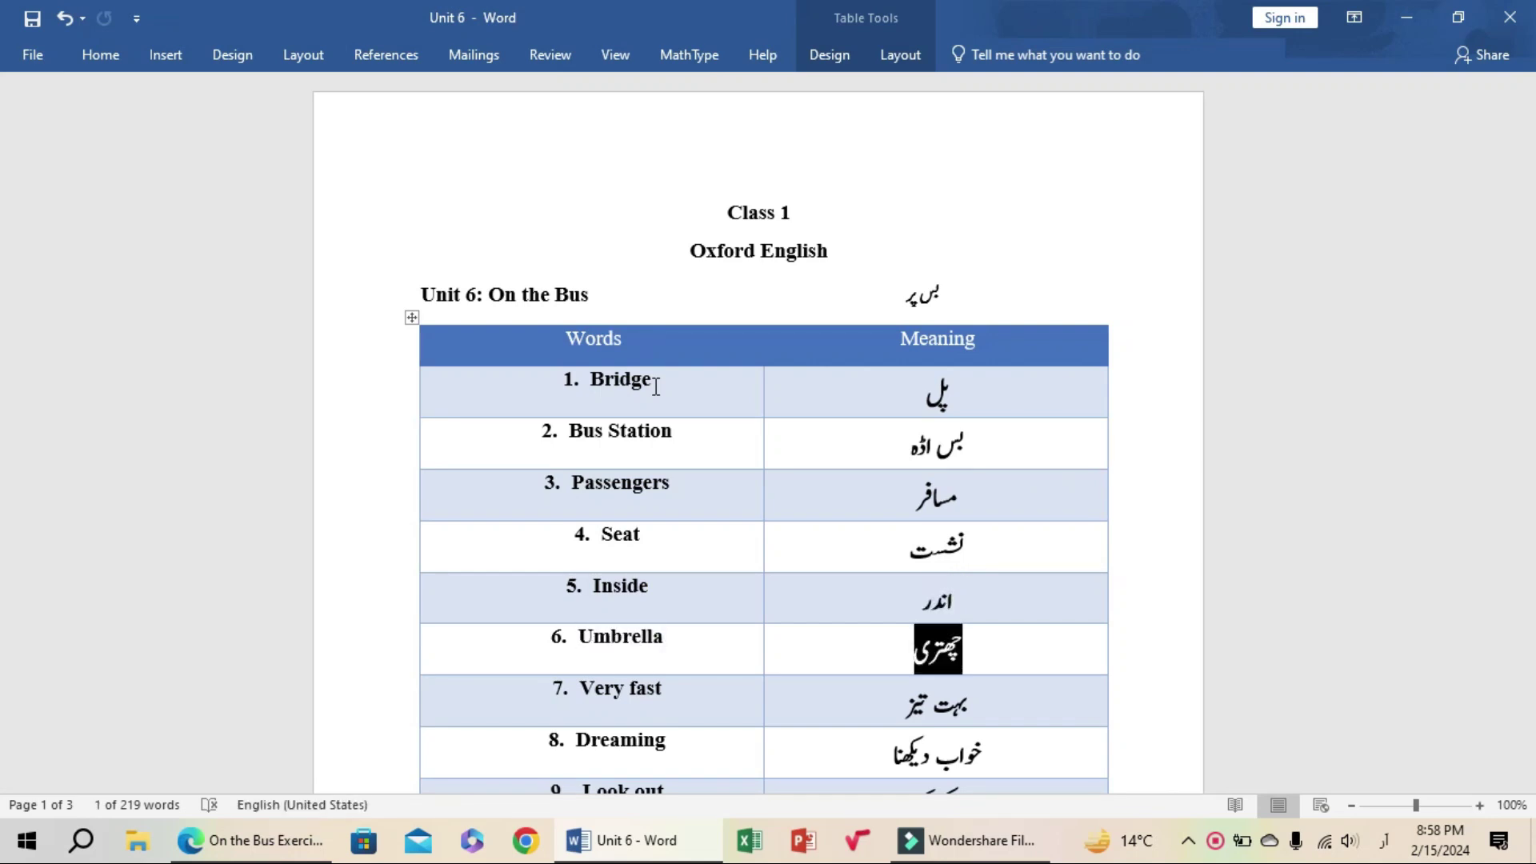
key("Tab")
key("Tab")
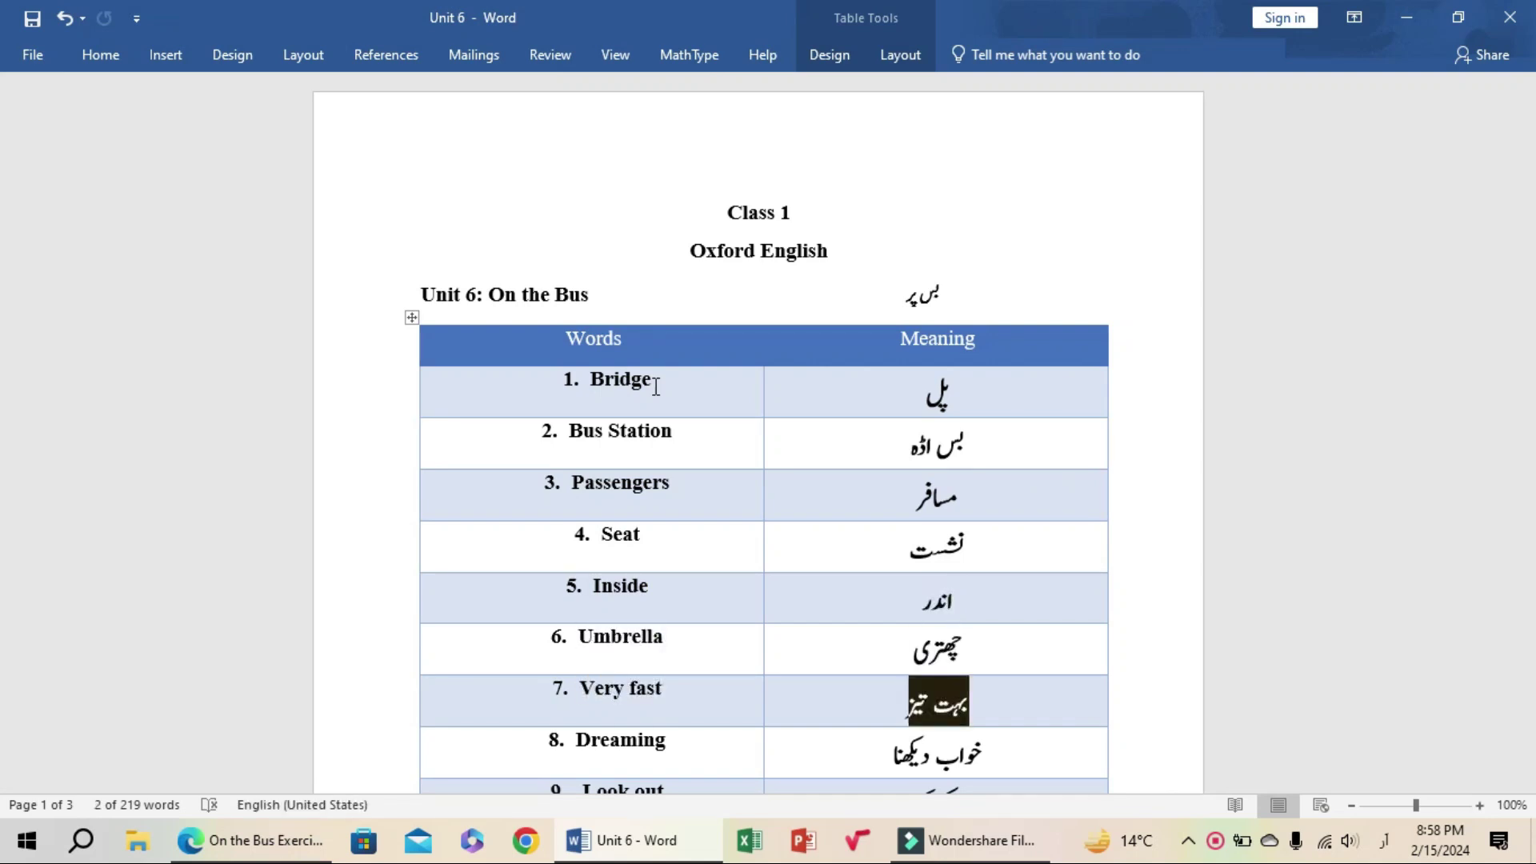
key("Tab")
key("Tab")
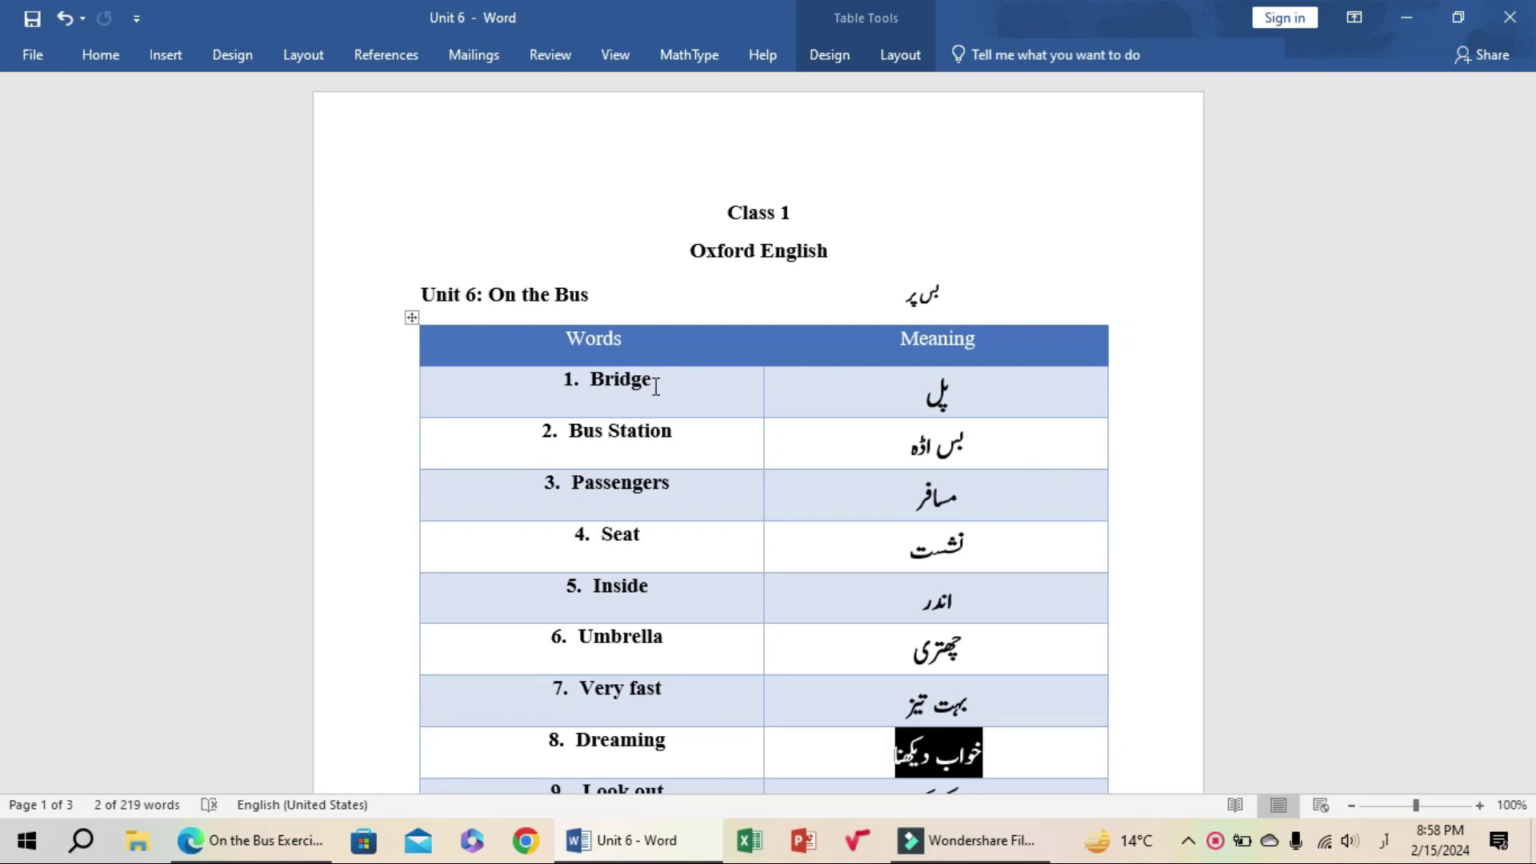
Continue through rows 9–16, from Look out and Cow to Shout and Move.
key("Tab")
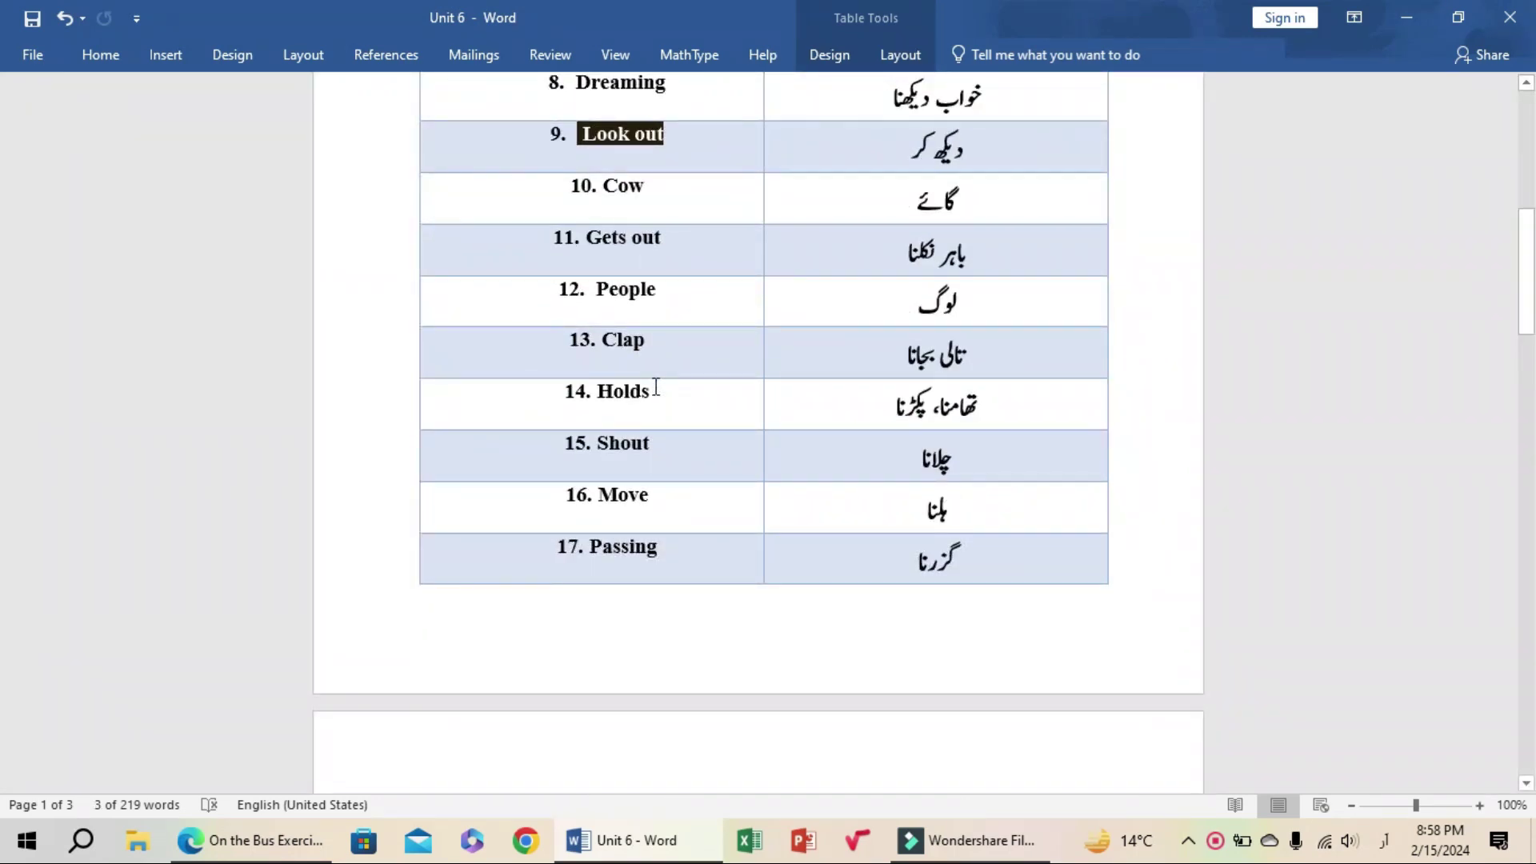
key("Tab")
key("Tab")
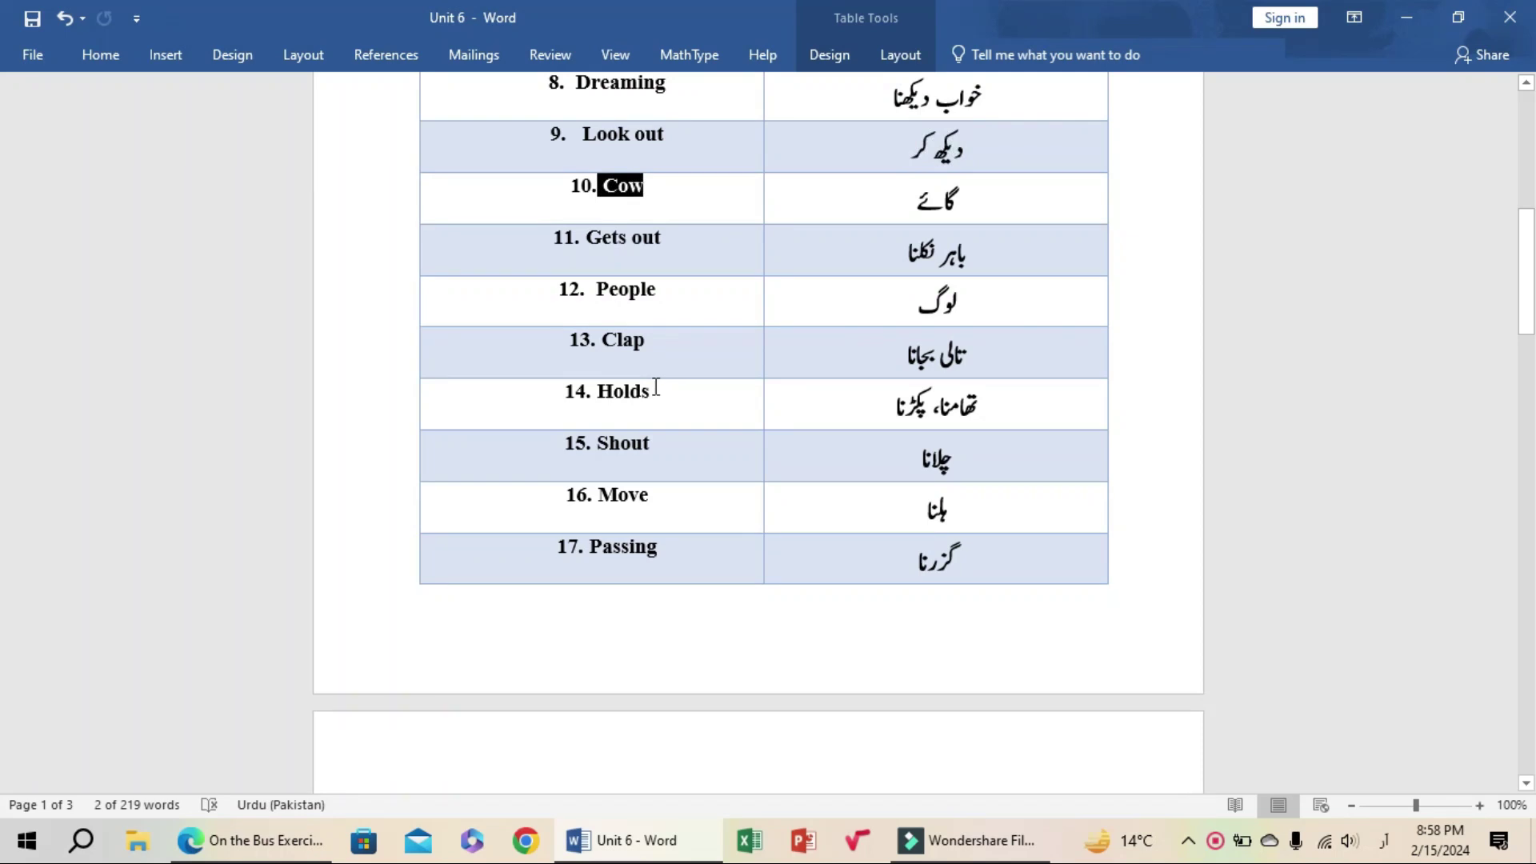
key("Tab")
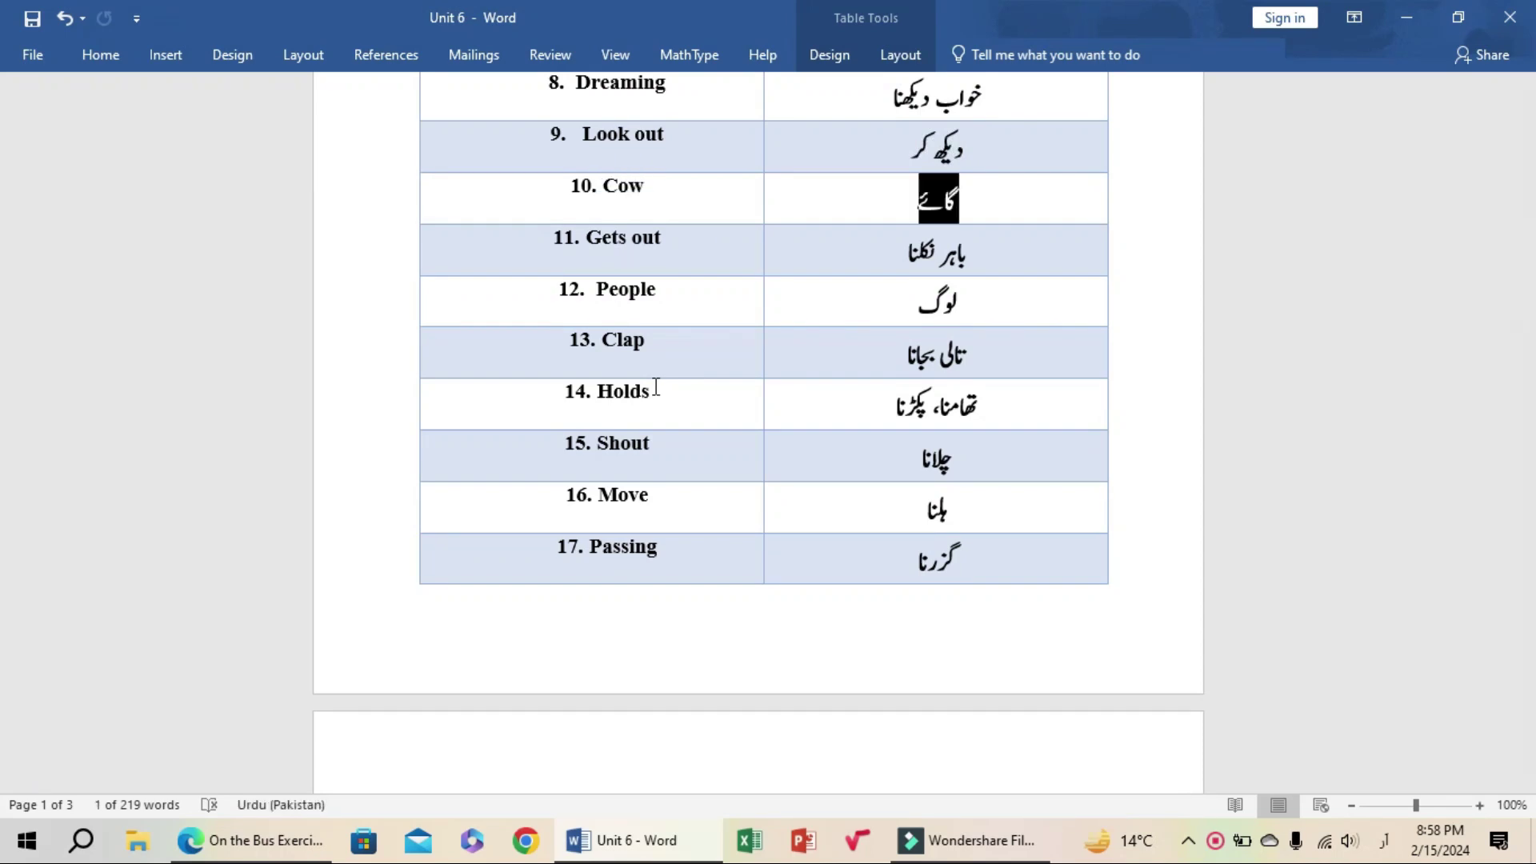
key("Tab")
key("Tab")
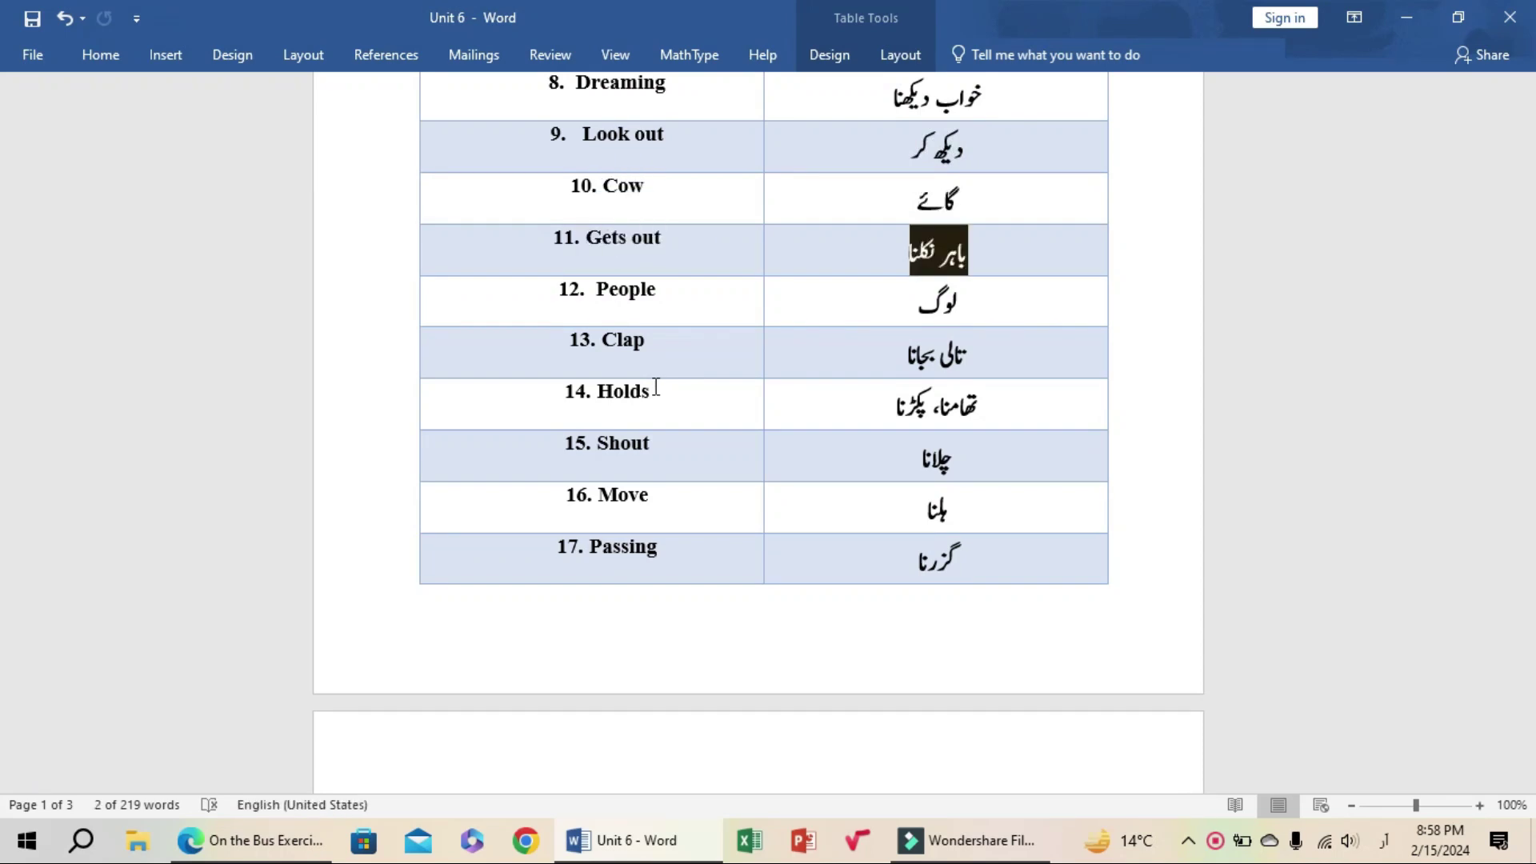
key("Tab")
key("Tab")
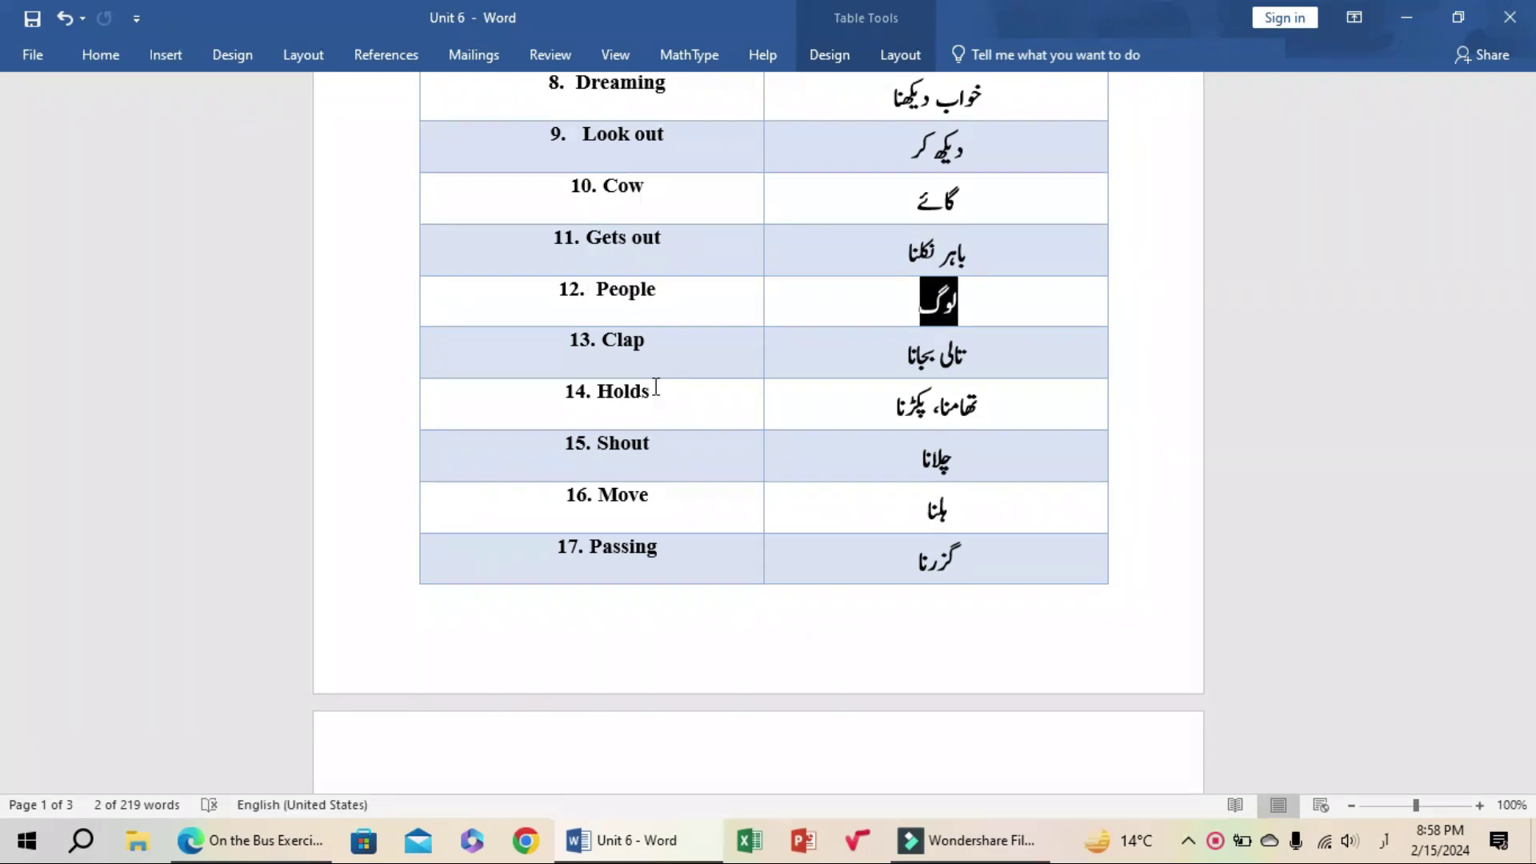
key("Tab")
key("Tab")
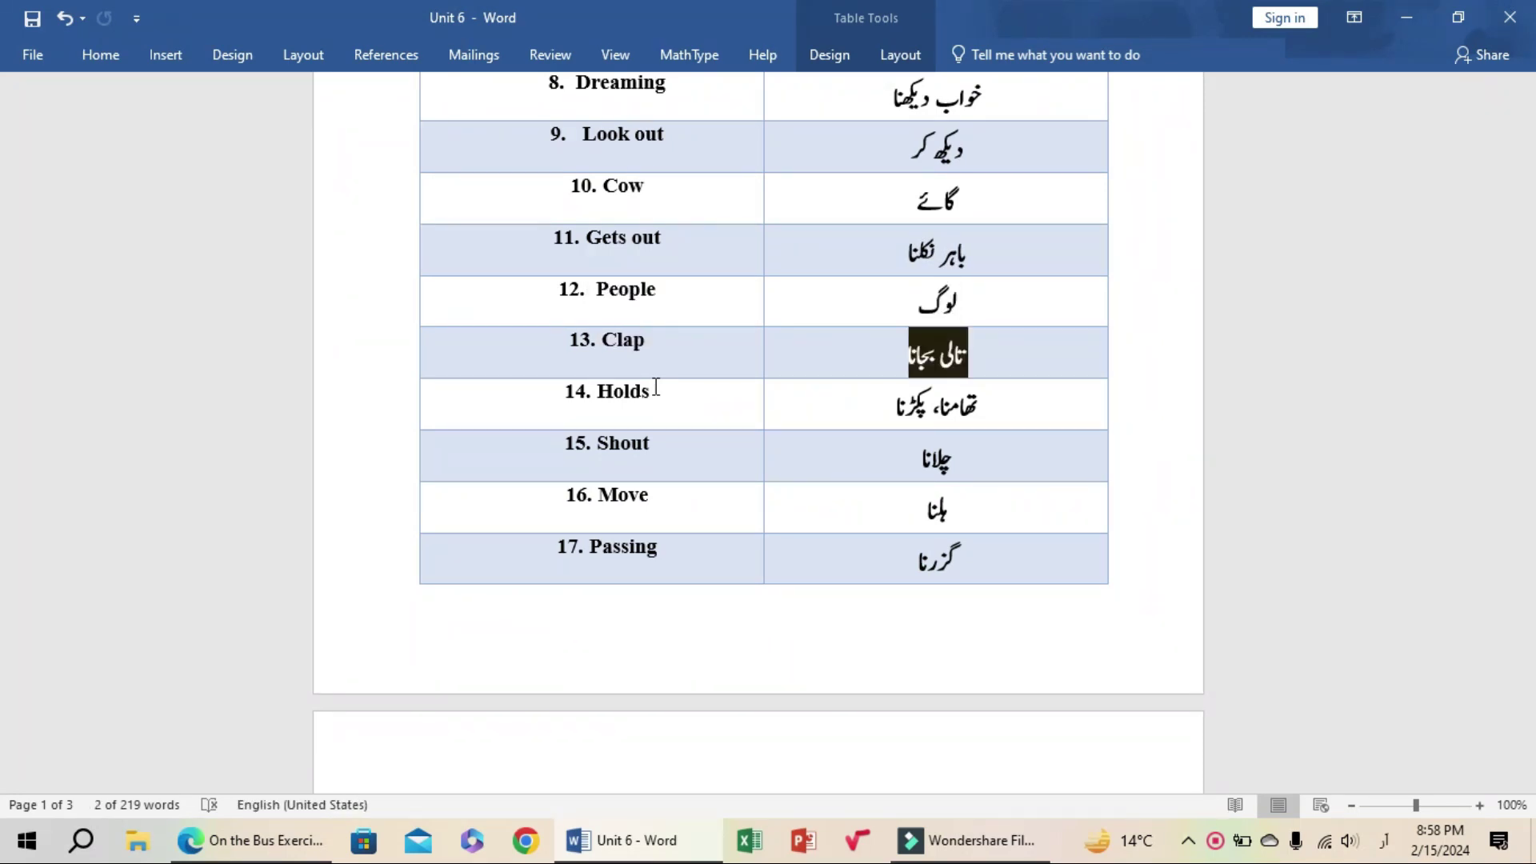
key("Tab")
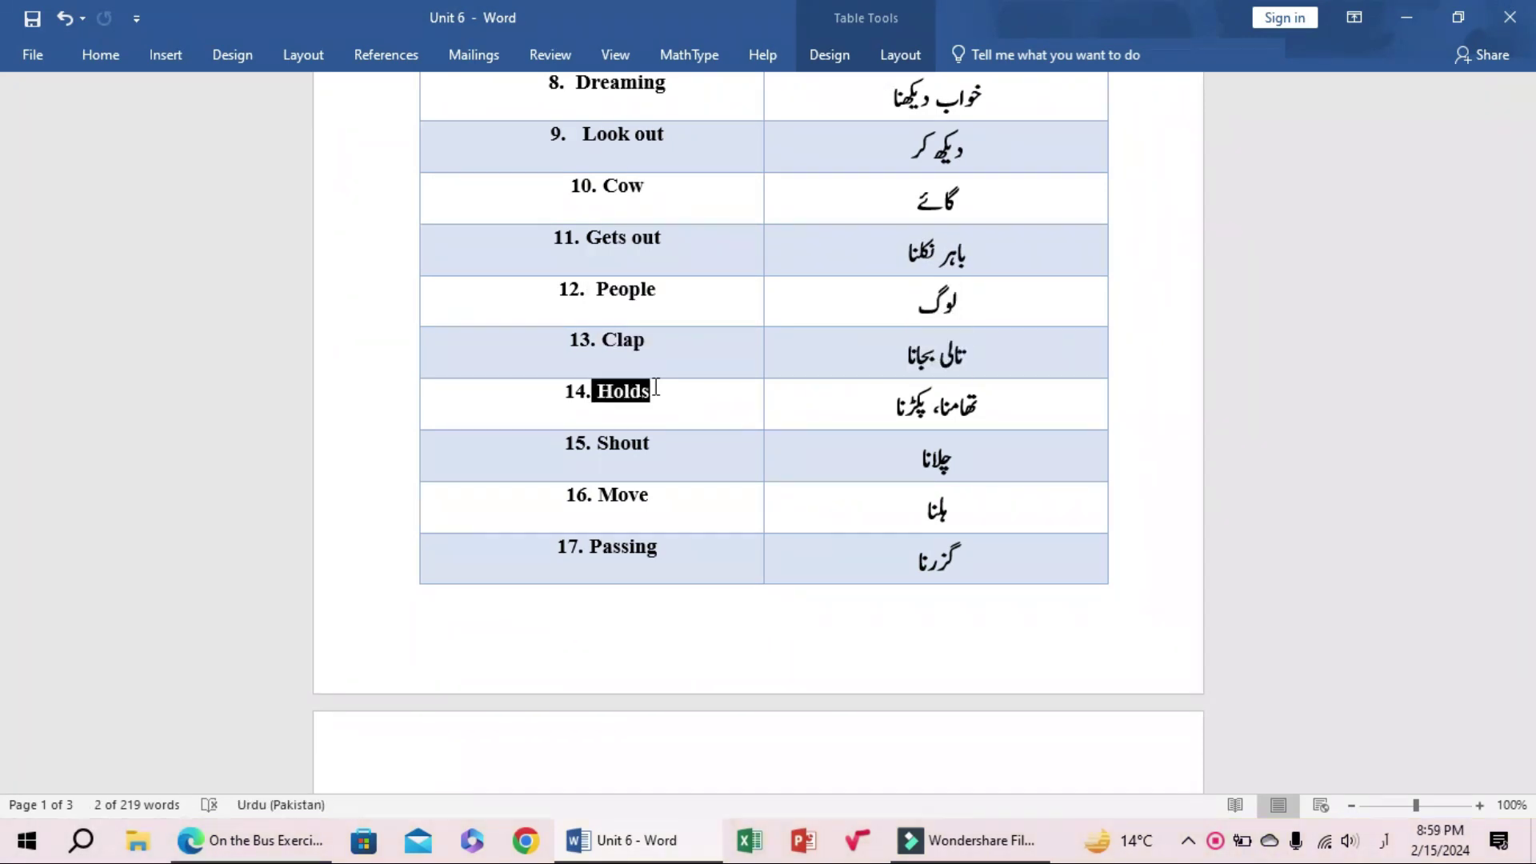
key("Tab")
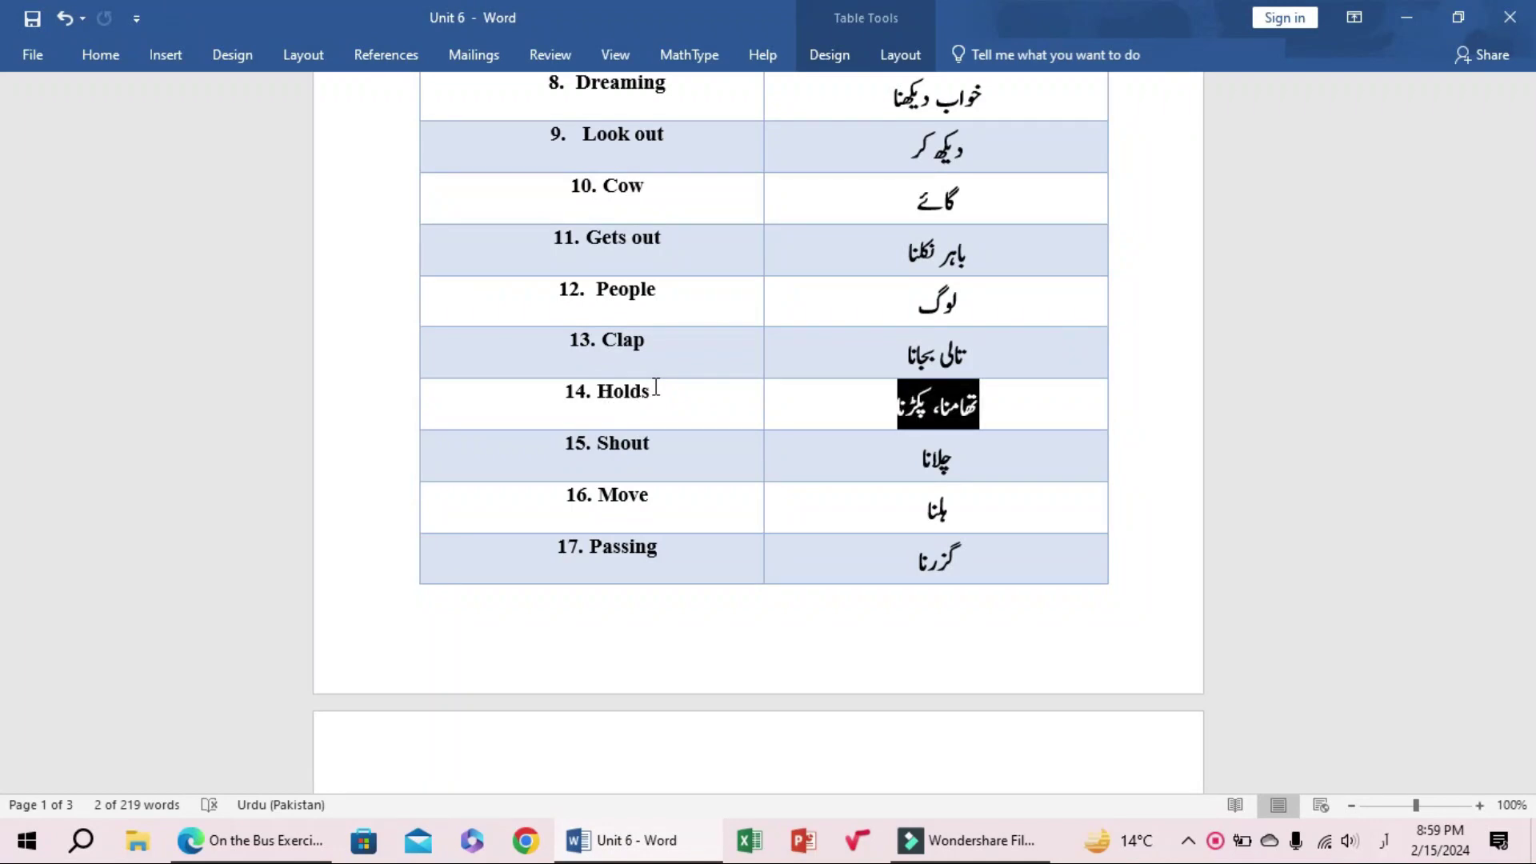
key("Tab")
key("Tab")
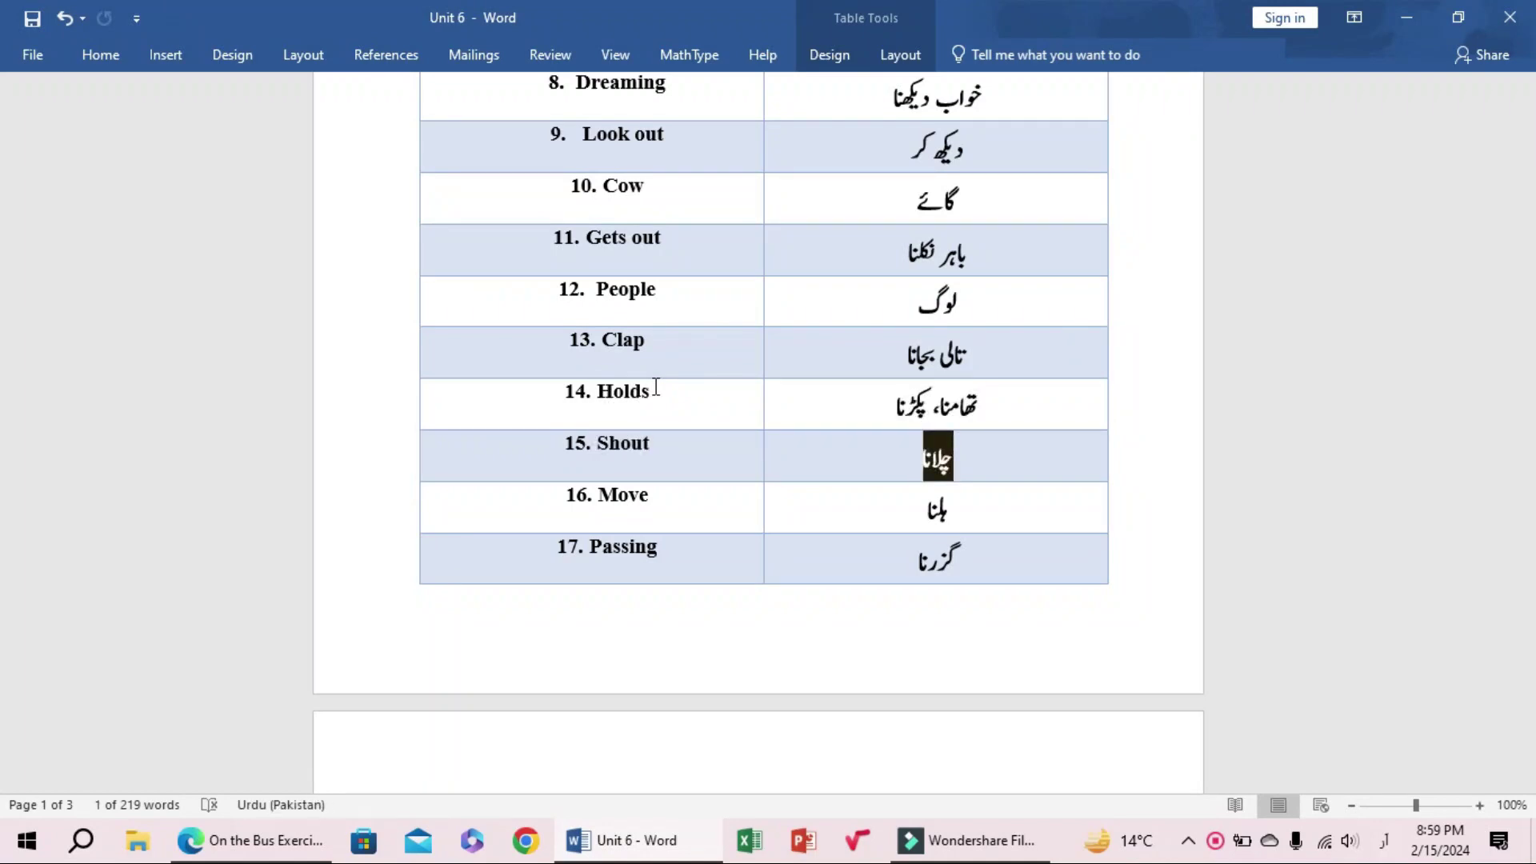
key("Tab")
key("Tab")
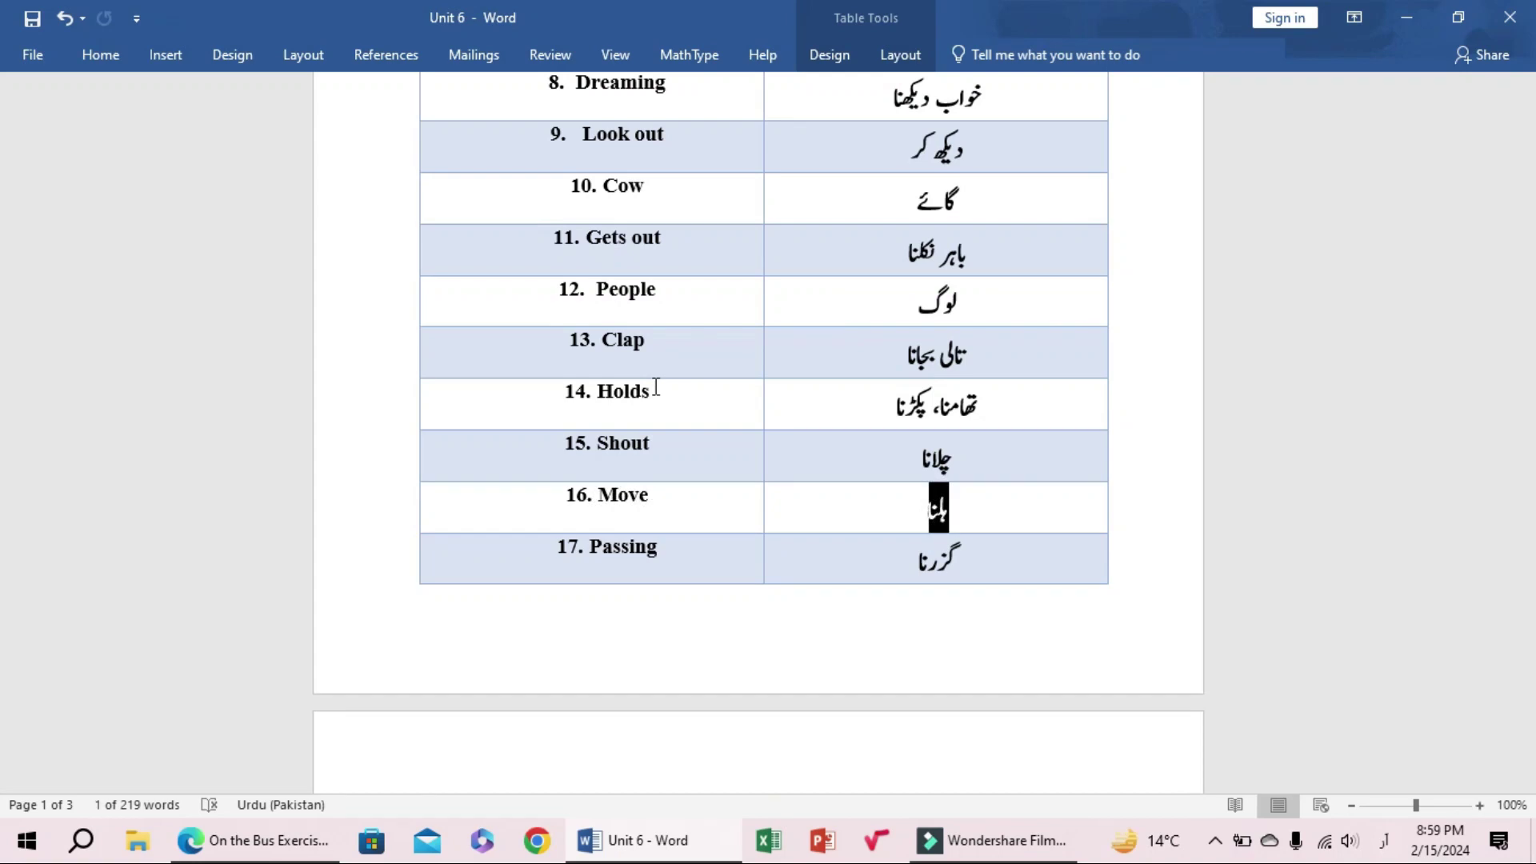
Step through rows 17–23, from Passing, Sees, Laughs and Cuts to Come.
key("Tab")
key("Tab")
key("Tab")
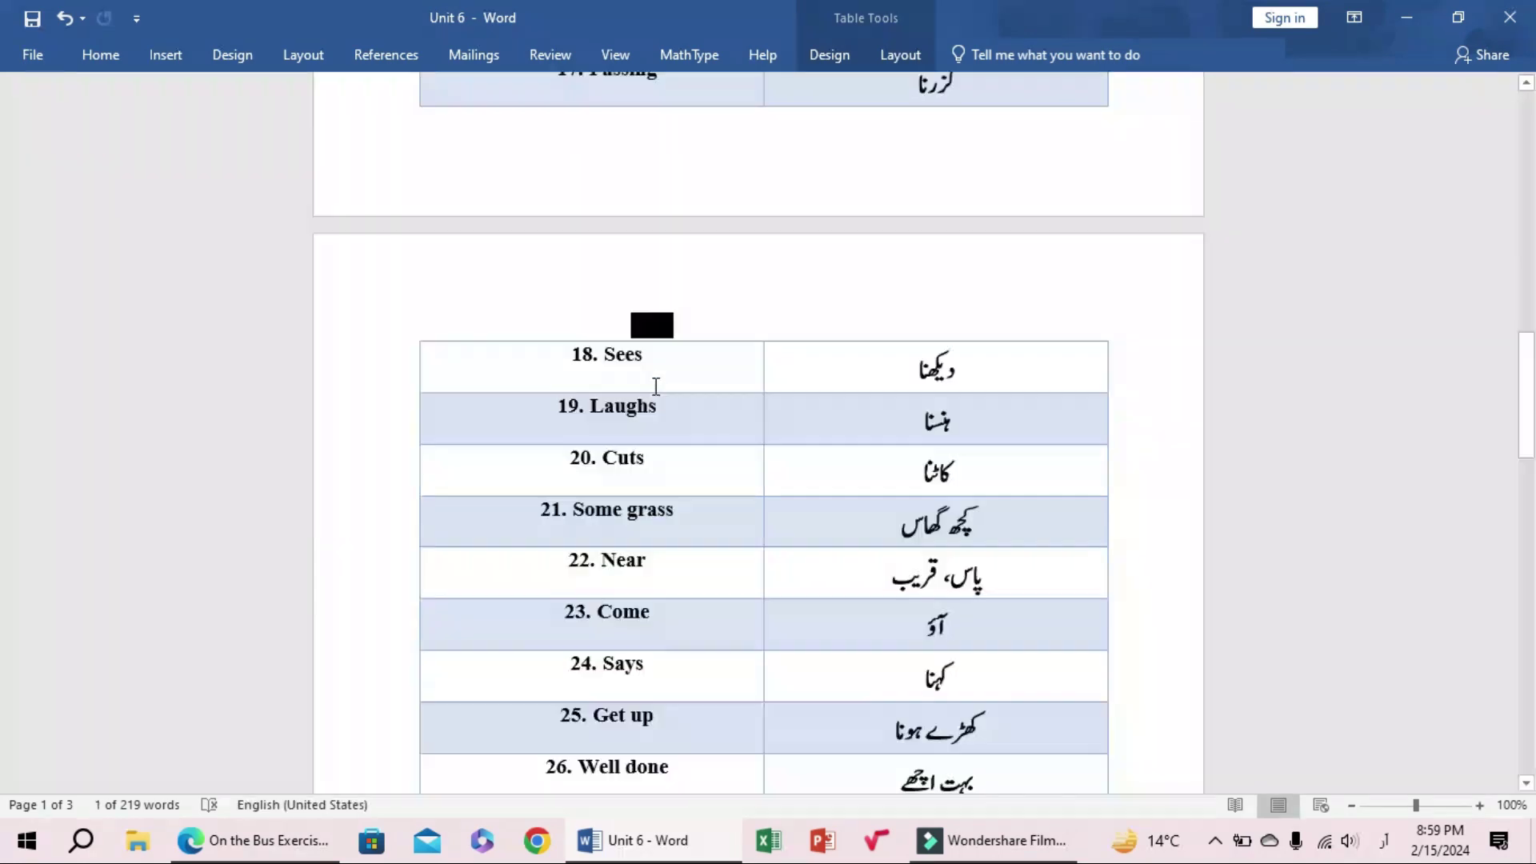
key("Tab")
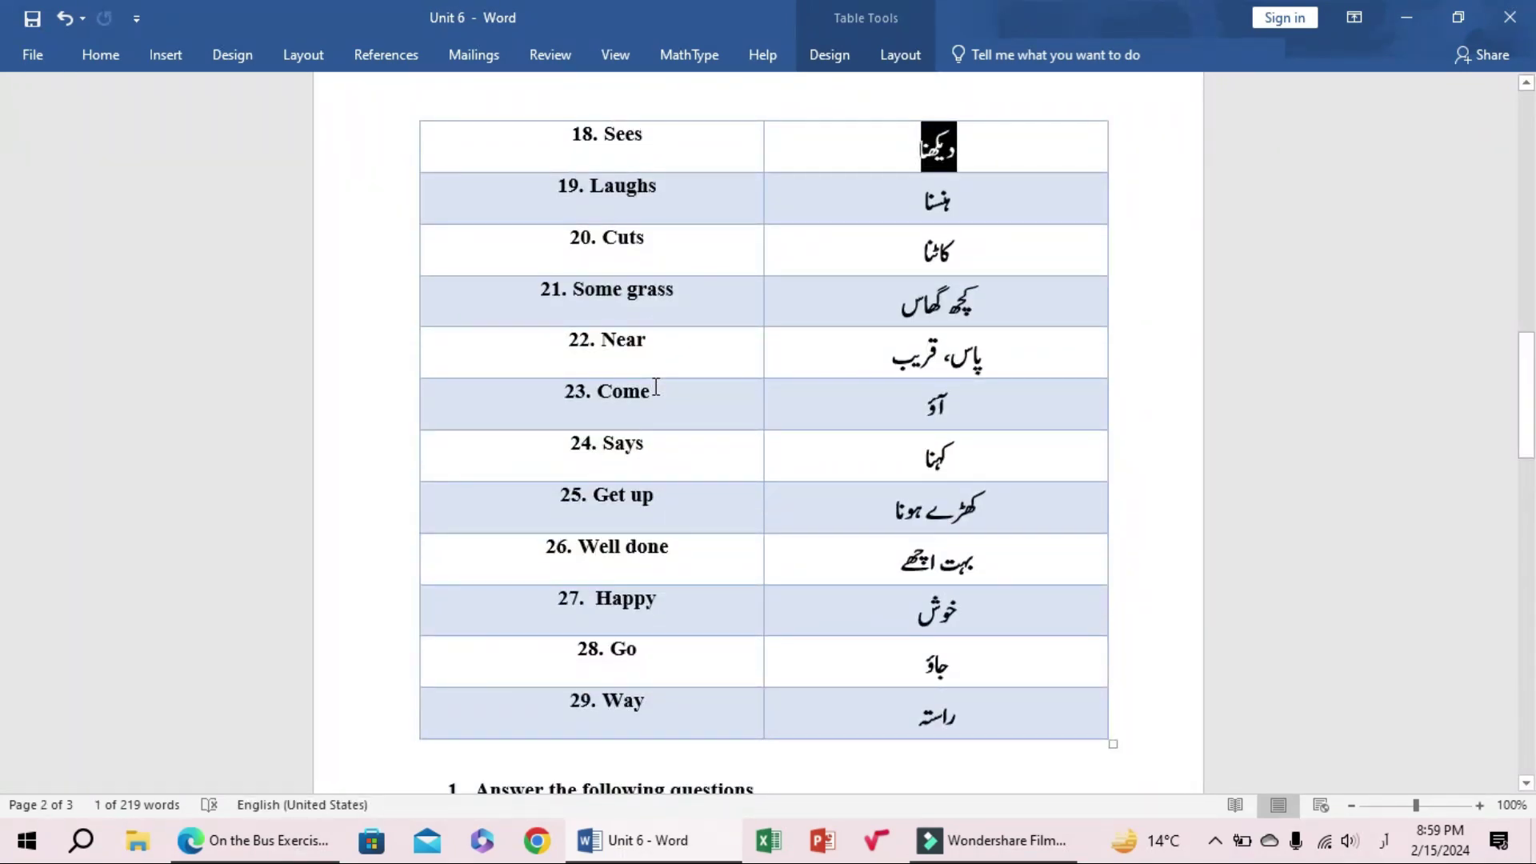
key("Tab")
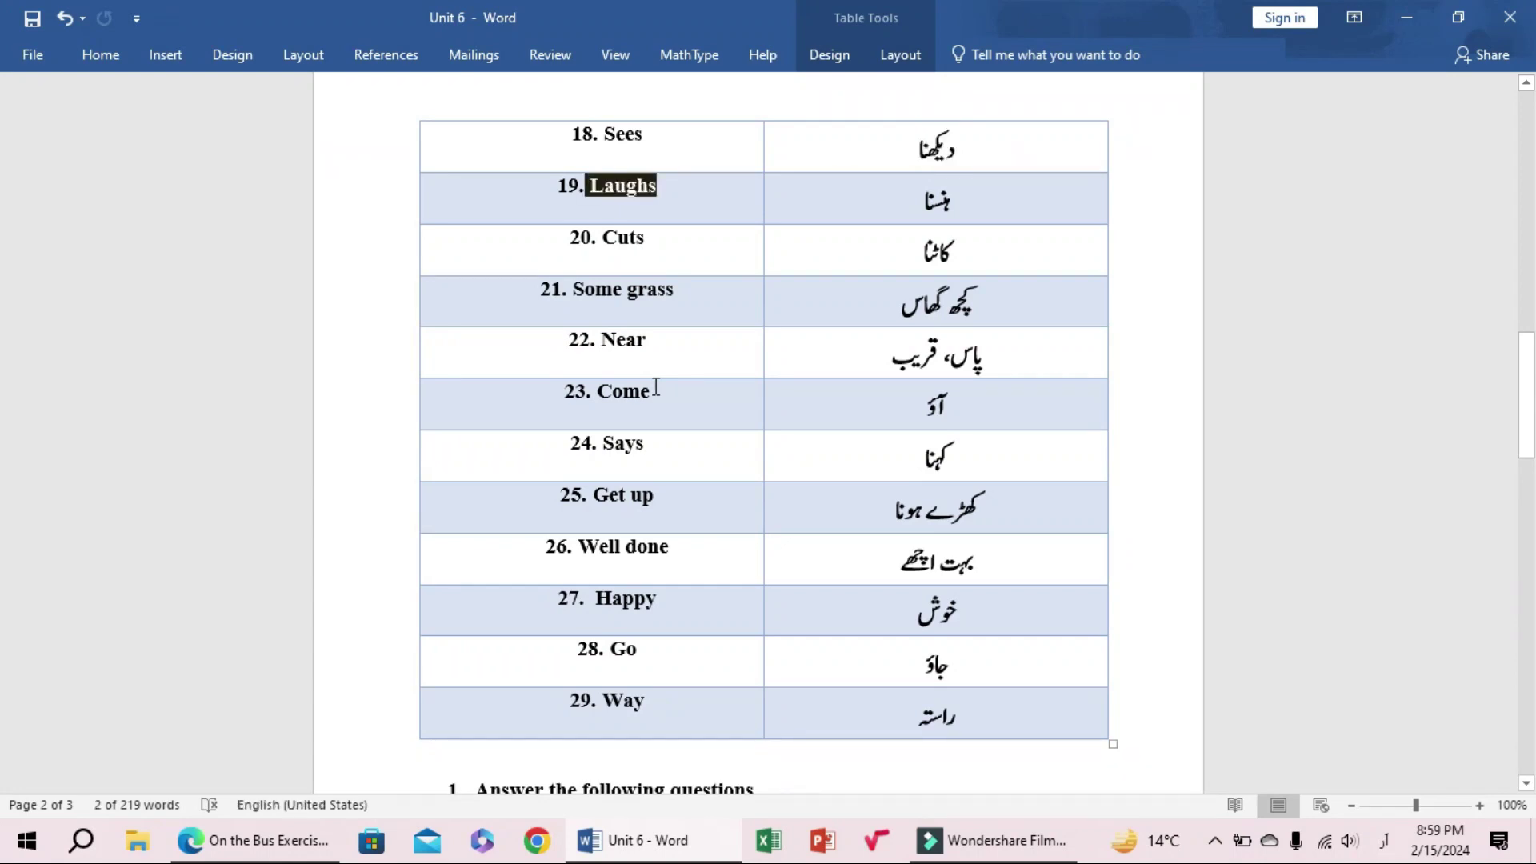
key("Tab")
key("Tab")
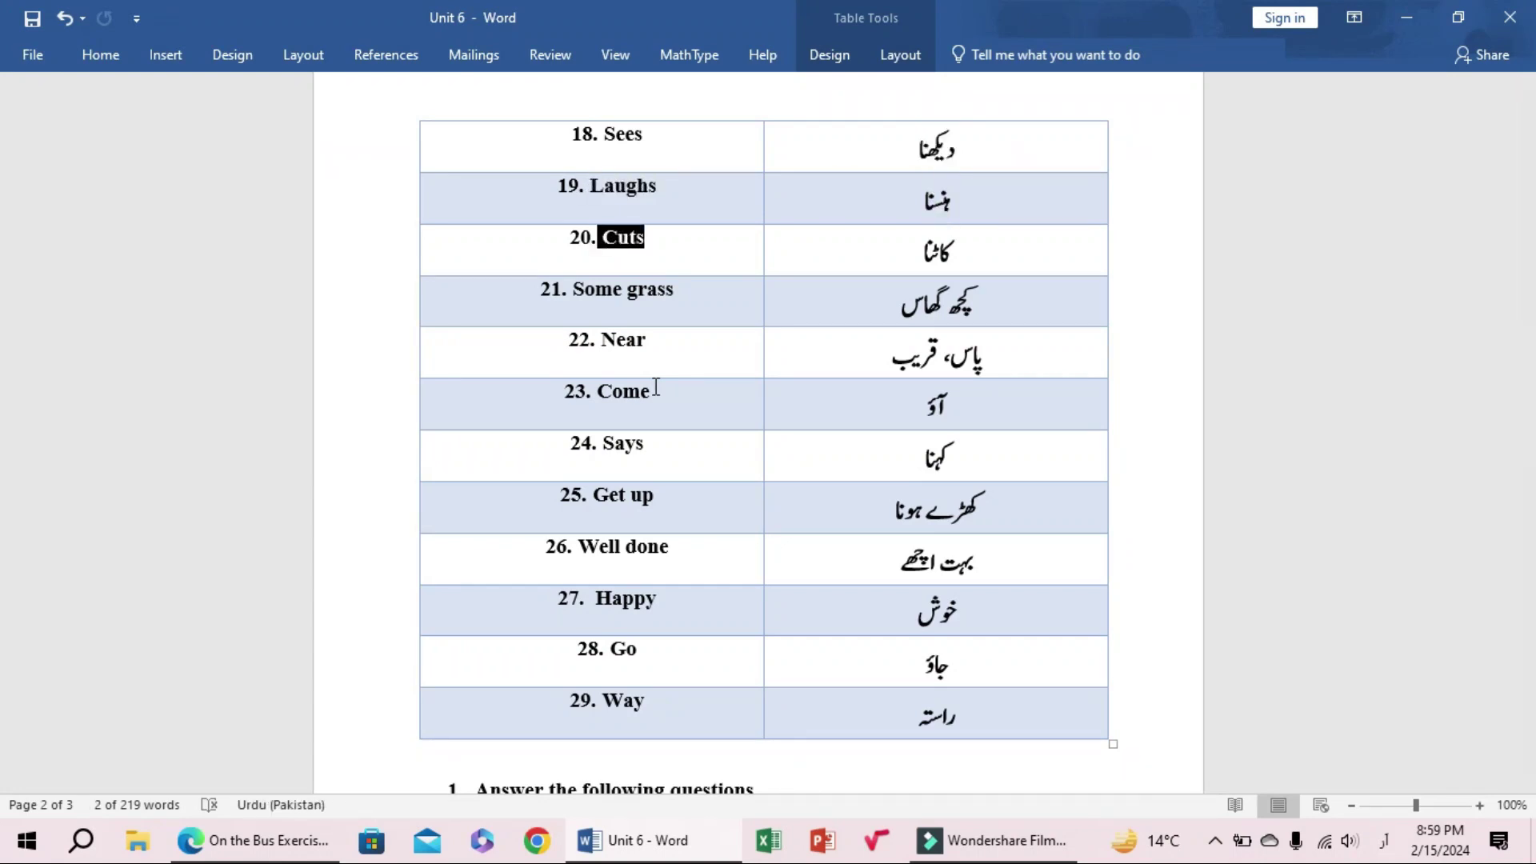
key("Tab")
key("Tab")
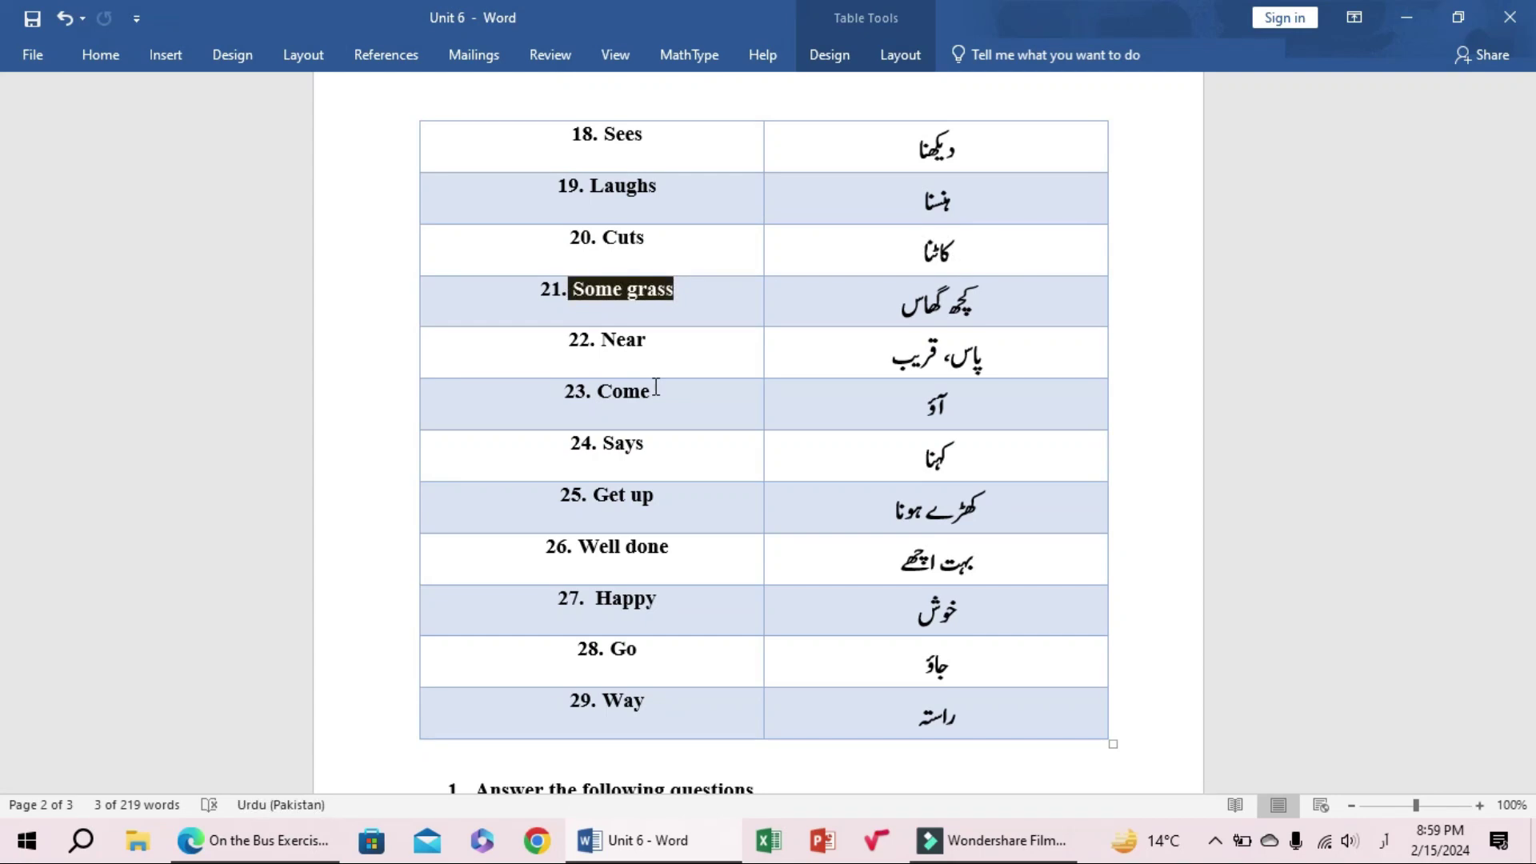
key("Tab")
key("Tab")
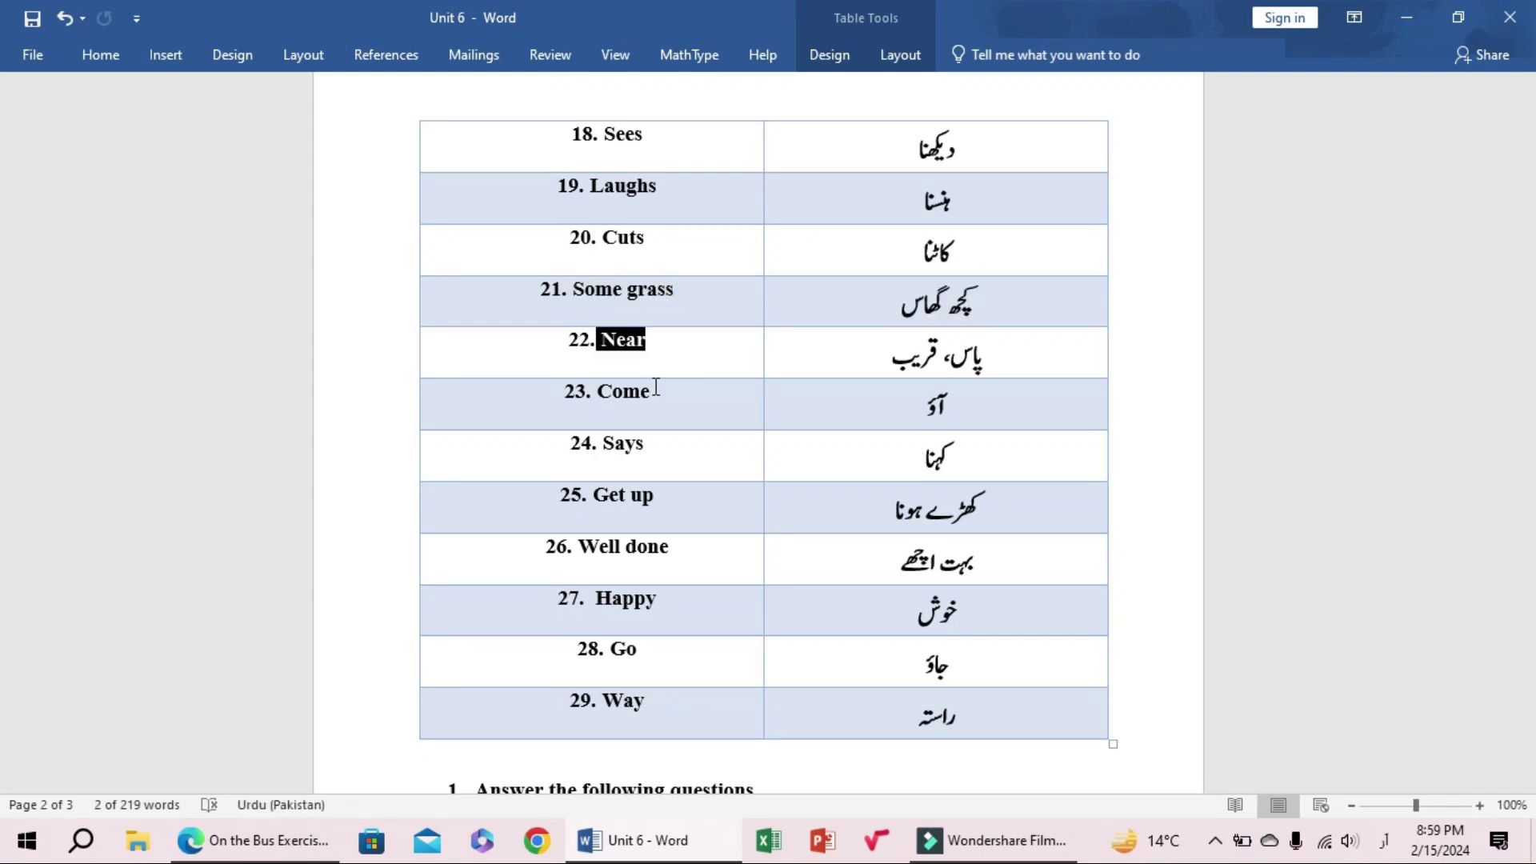
key("Tab")
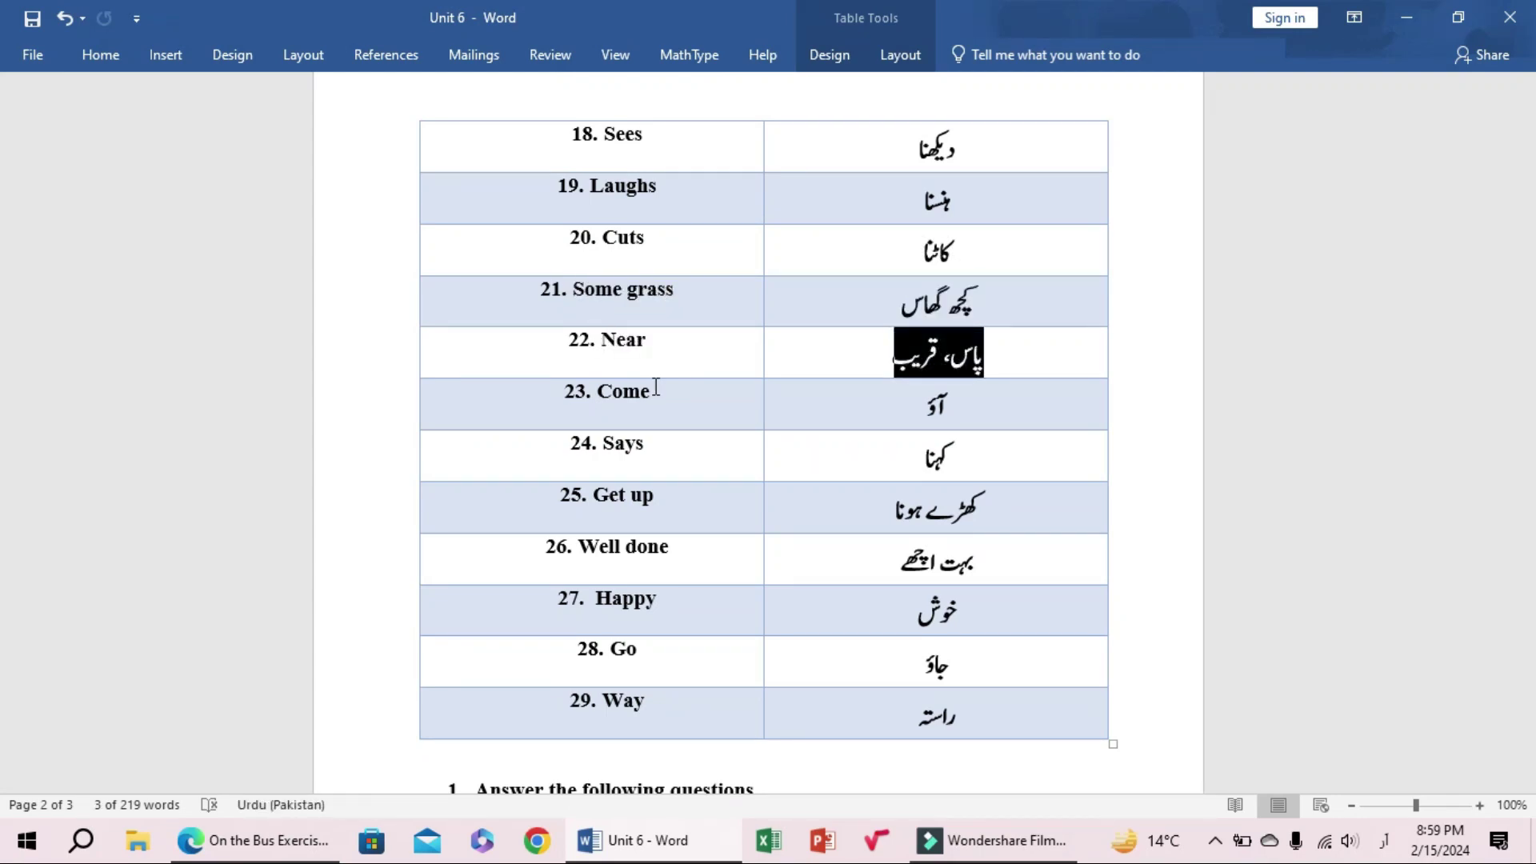
key("Tab")
key("Tab")
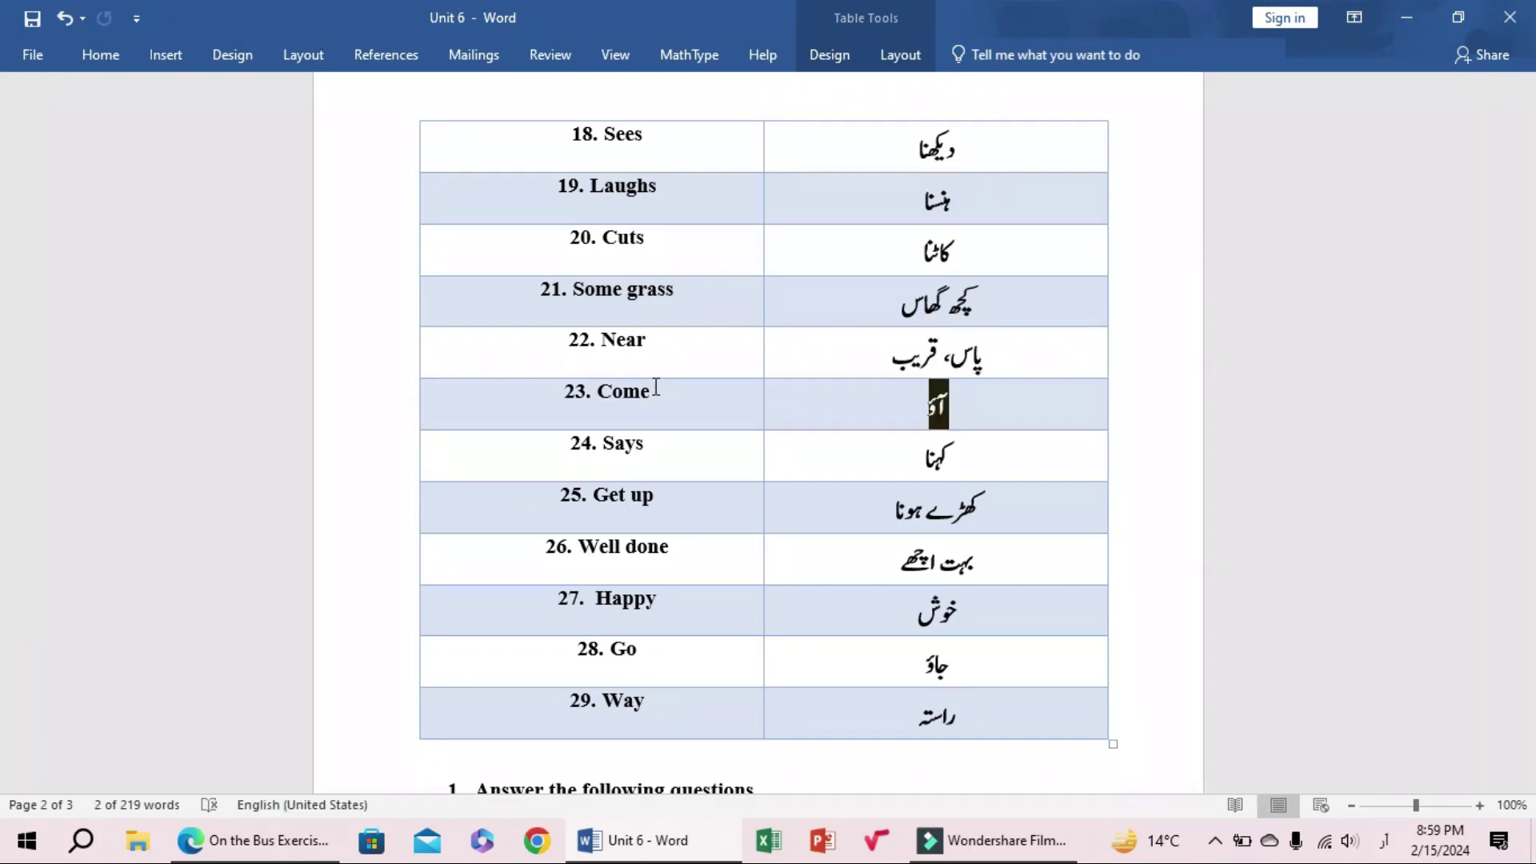
Go over Says, Get up, Well done, Happy and Go, then scroll down to the questions.
key("Tab")
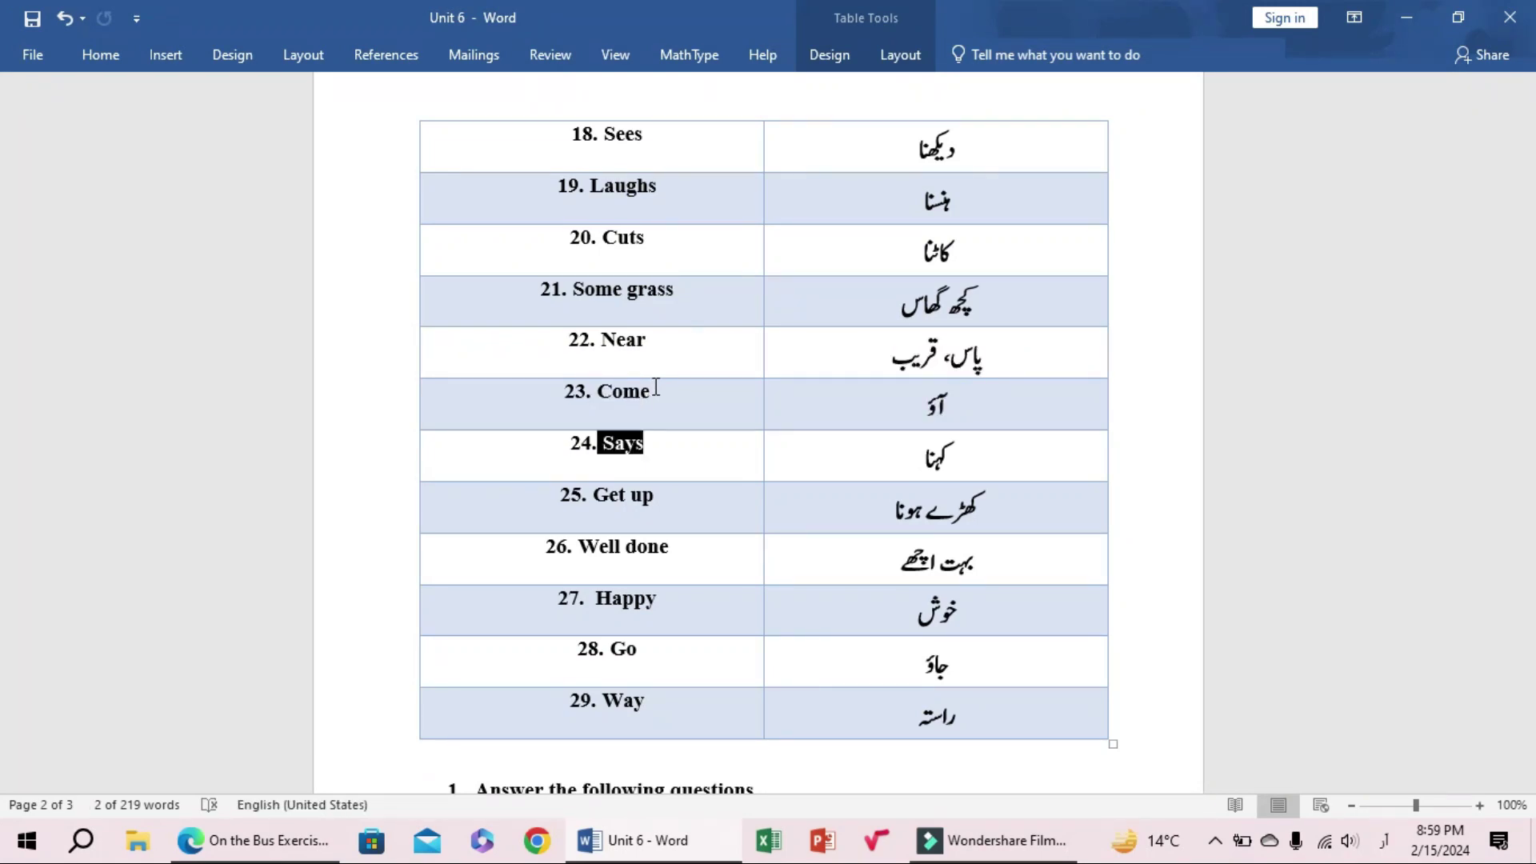
key("Tab")
key("Tab")
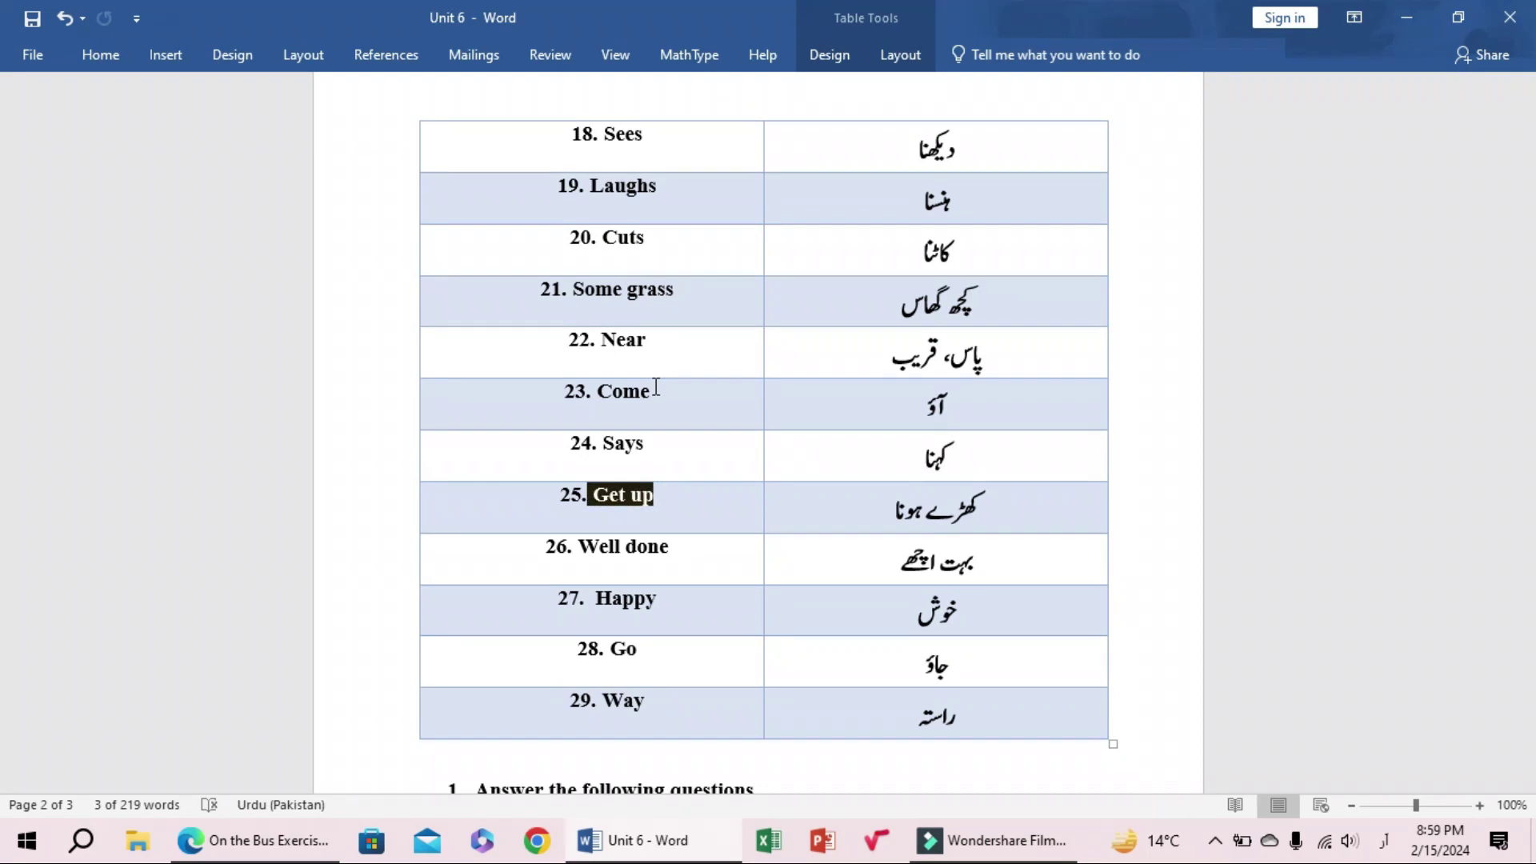
key("Tab")
key("Tab")
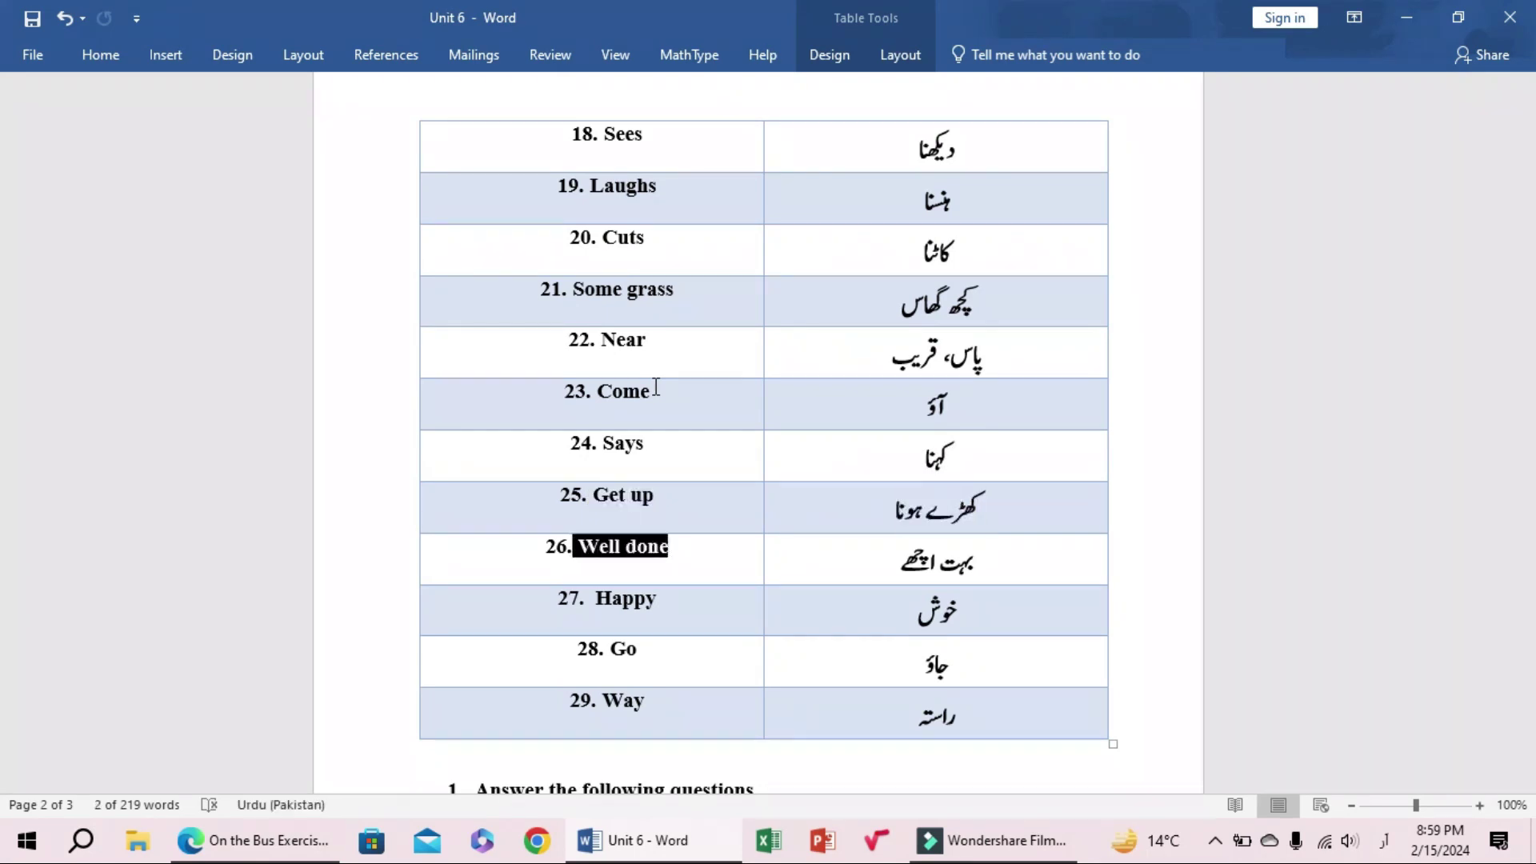
key("Tab")
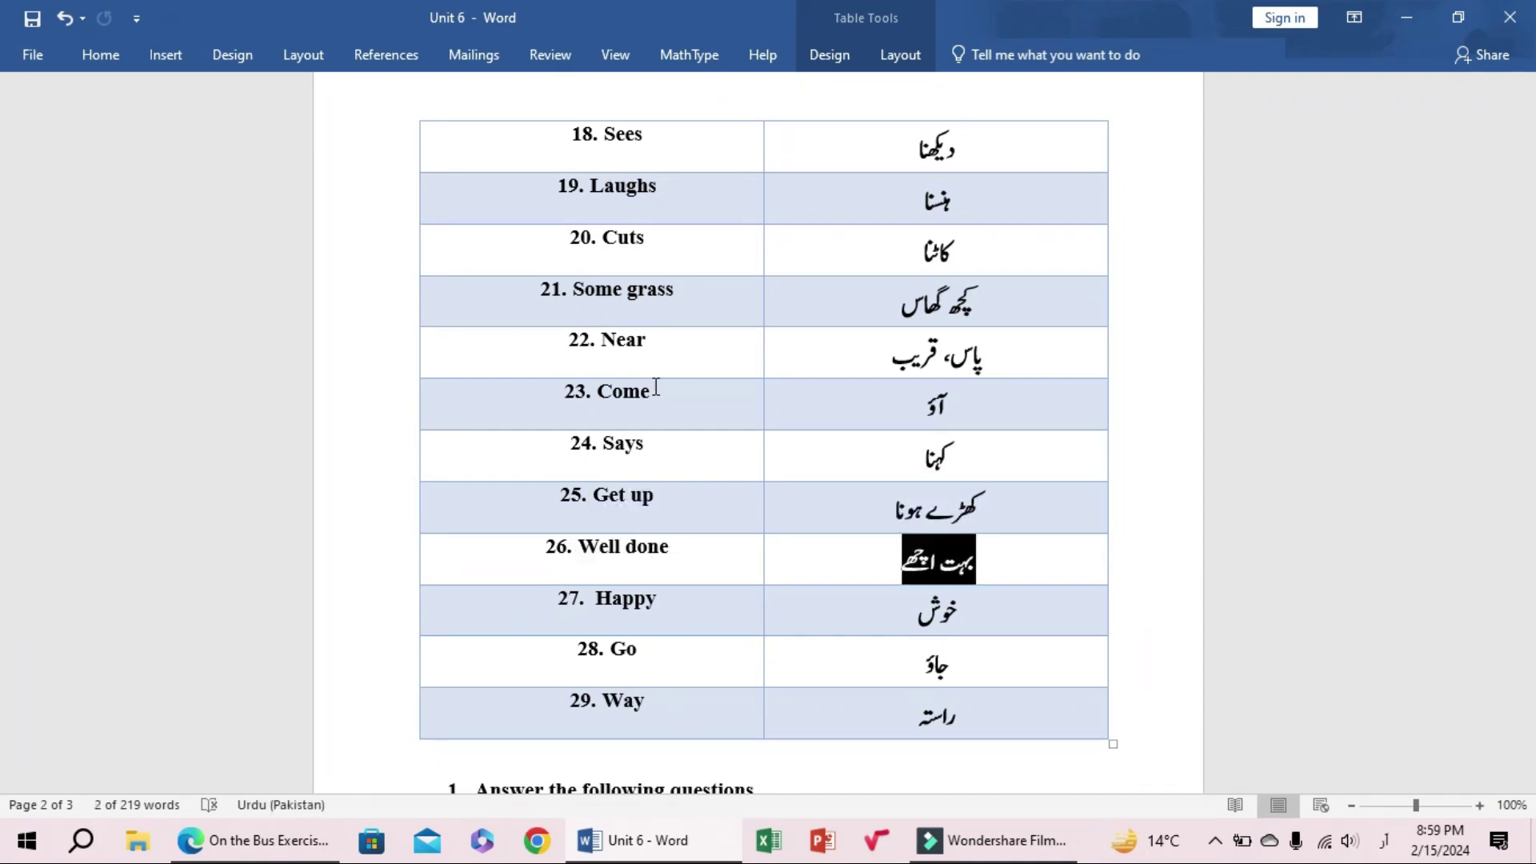
key("Tab")
key("Tab")
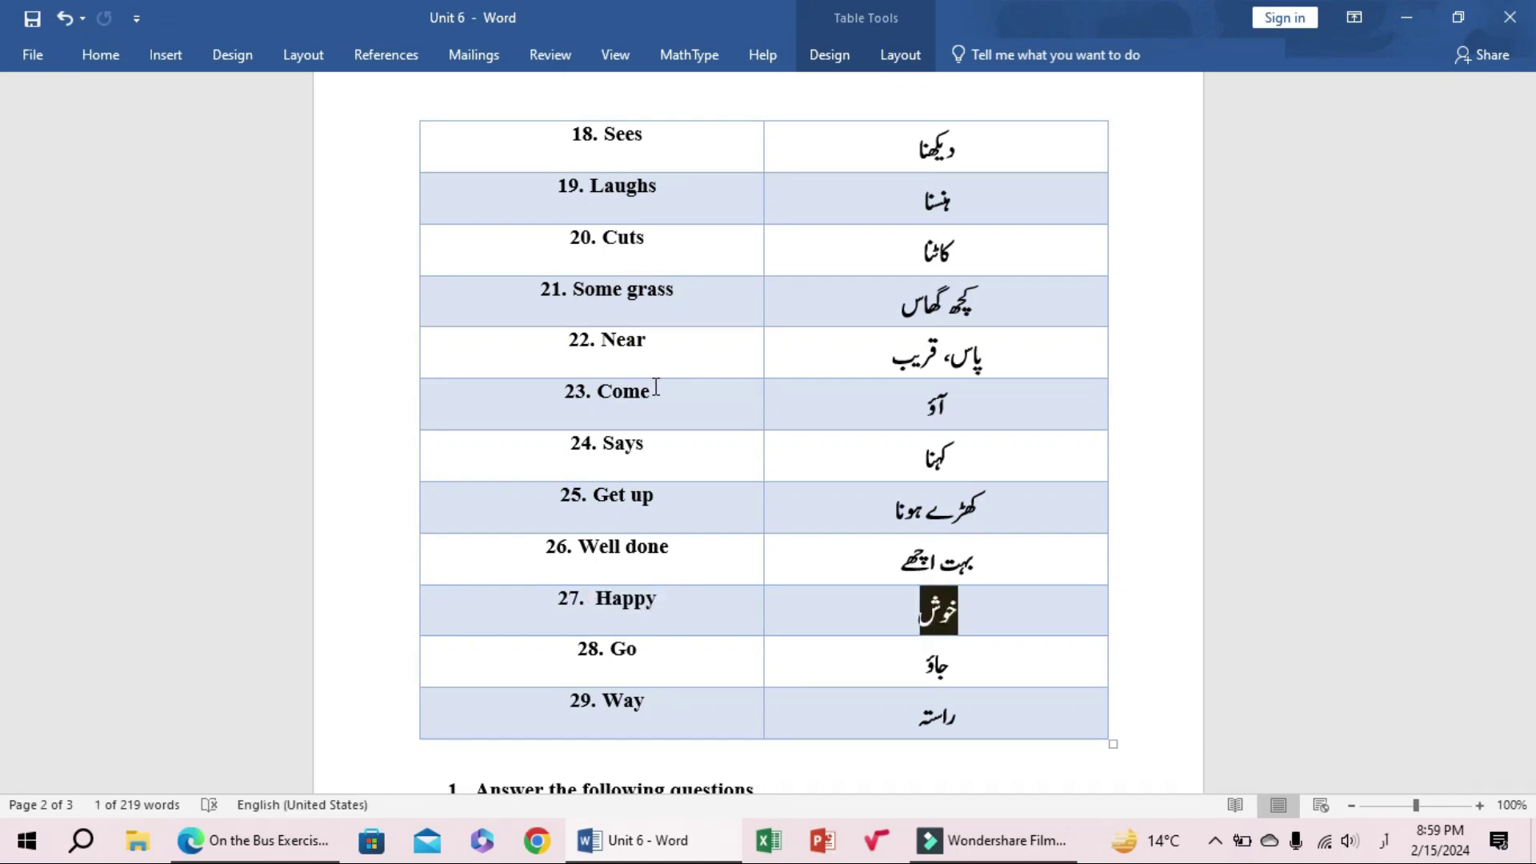
key("Tab")
key("Tab")
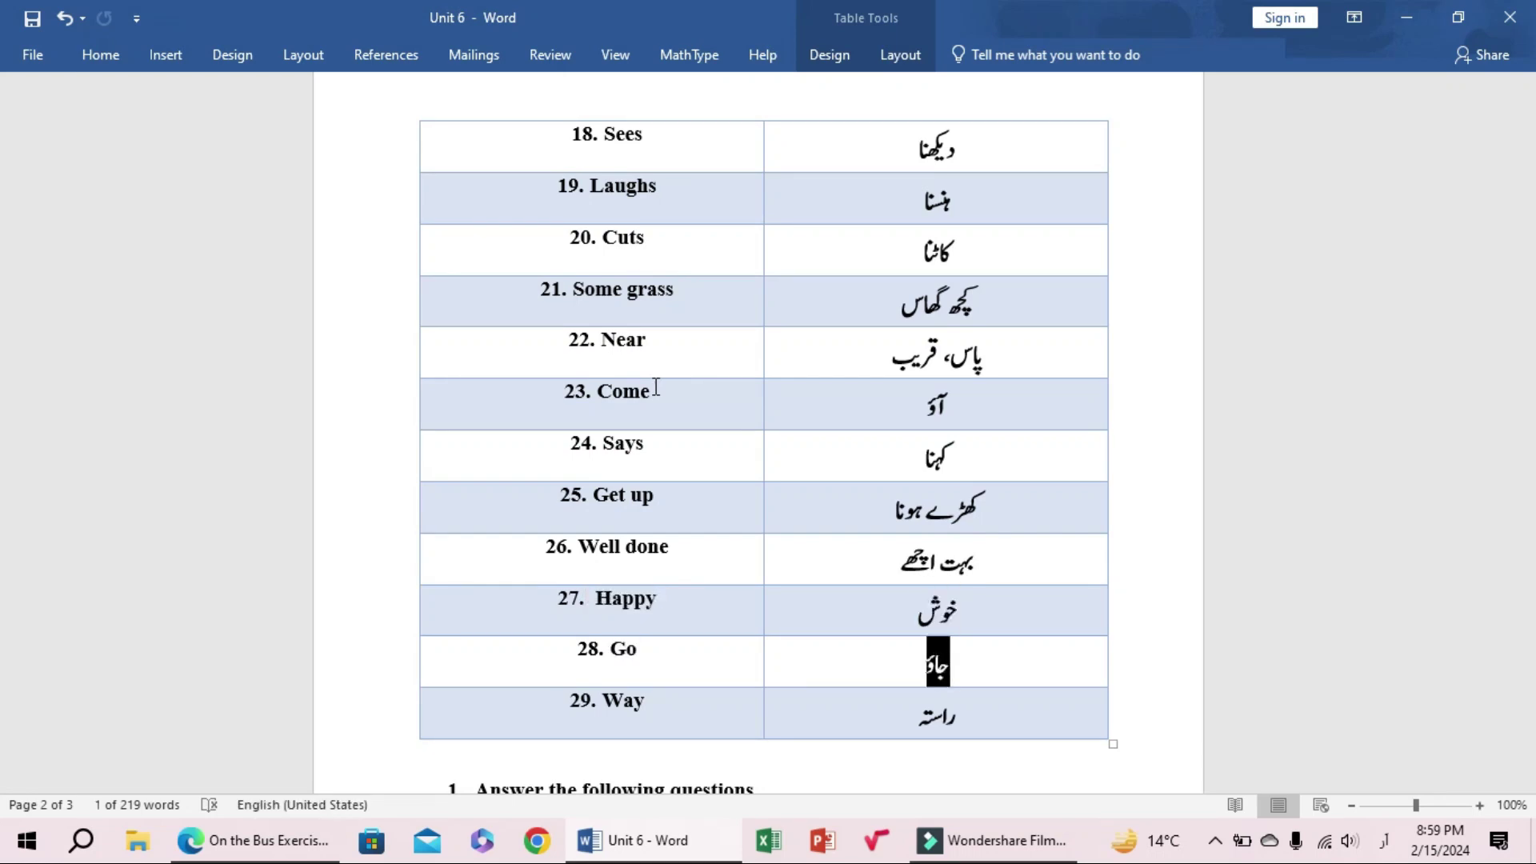
key("Tab")
key("Tab")
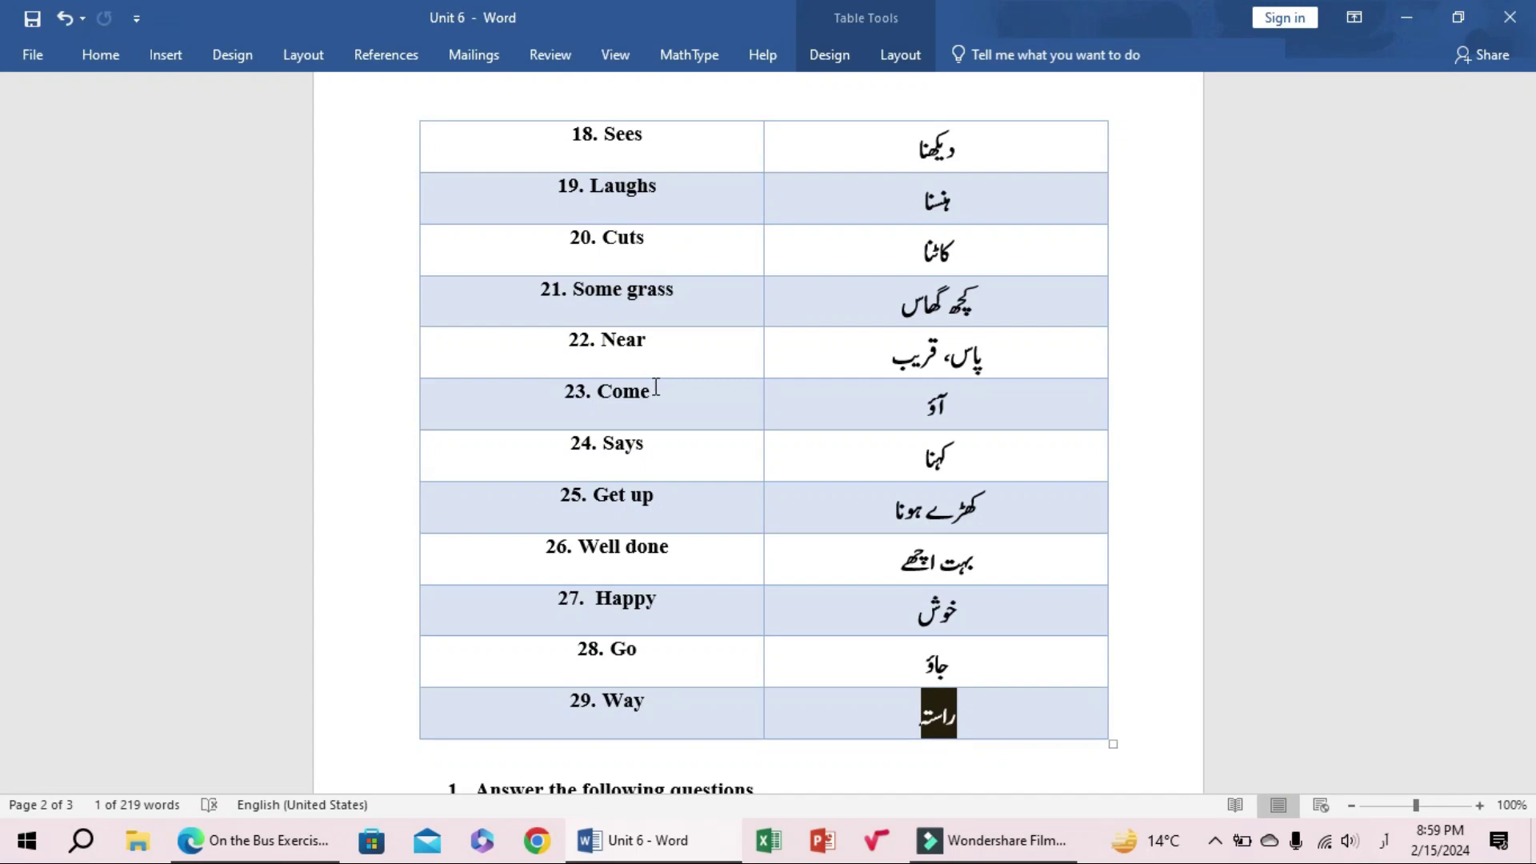
key("Down")
scroll(652, 386, "down", 4)
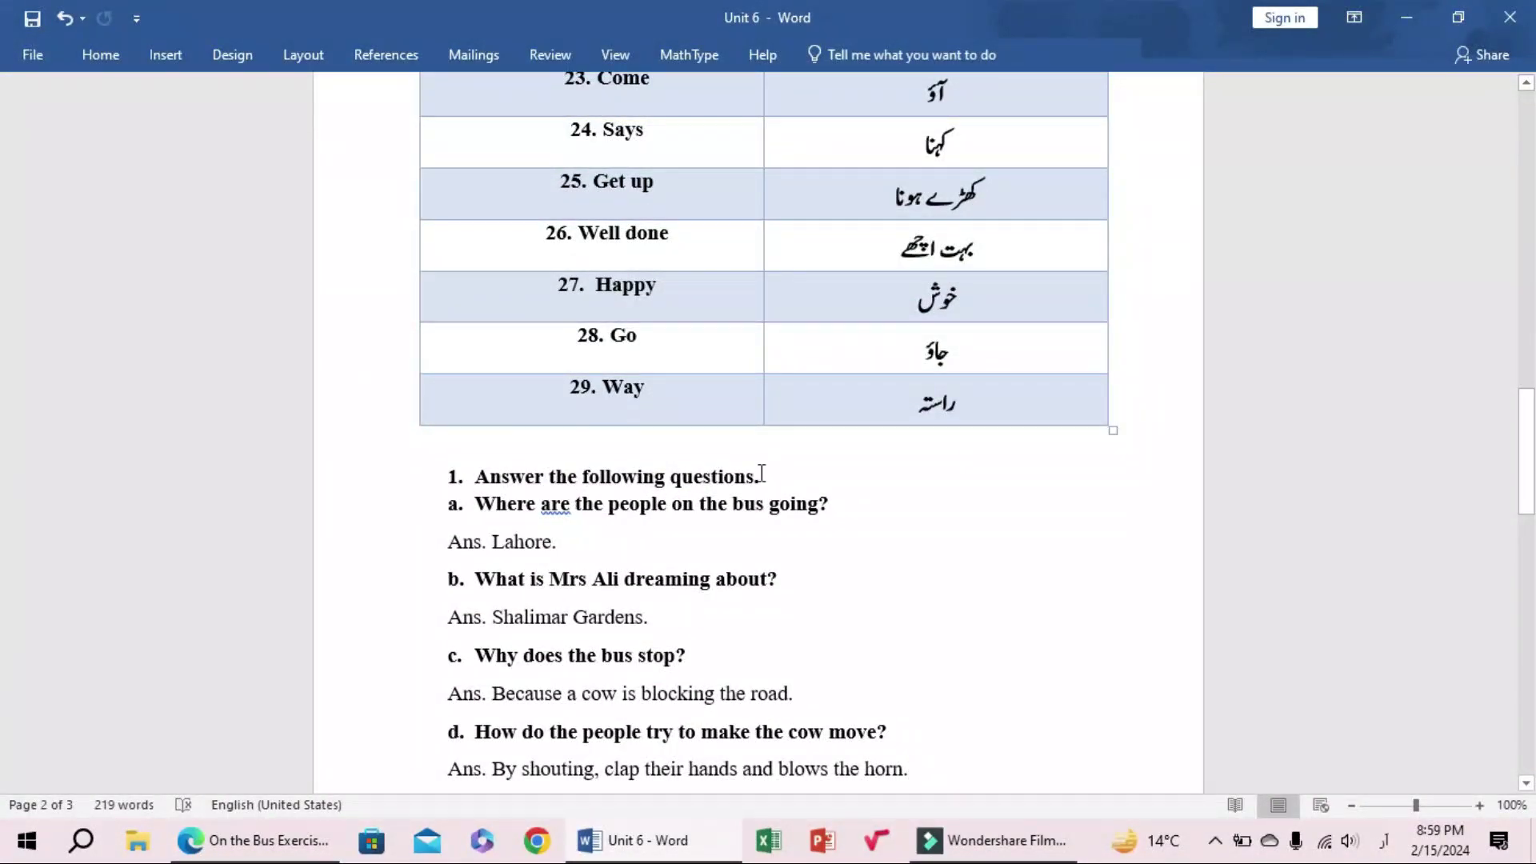
left_click(846, 505)
left_click(583, 551)
left_click(830, 584)
key("Down")
key("Down")
left_click(808, 696)
scroll(808, 696, "down", 4)
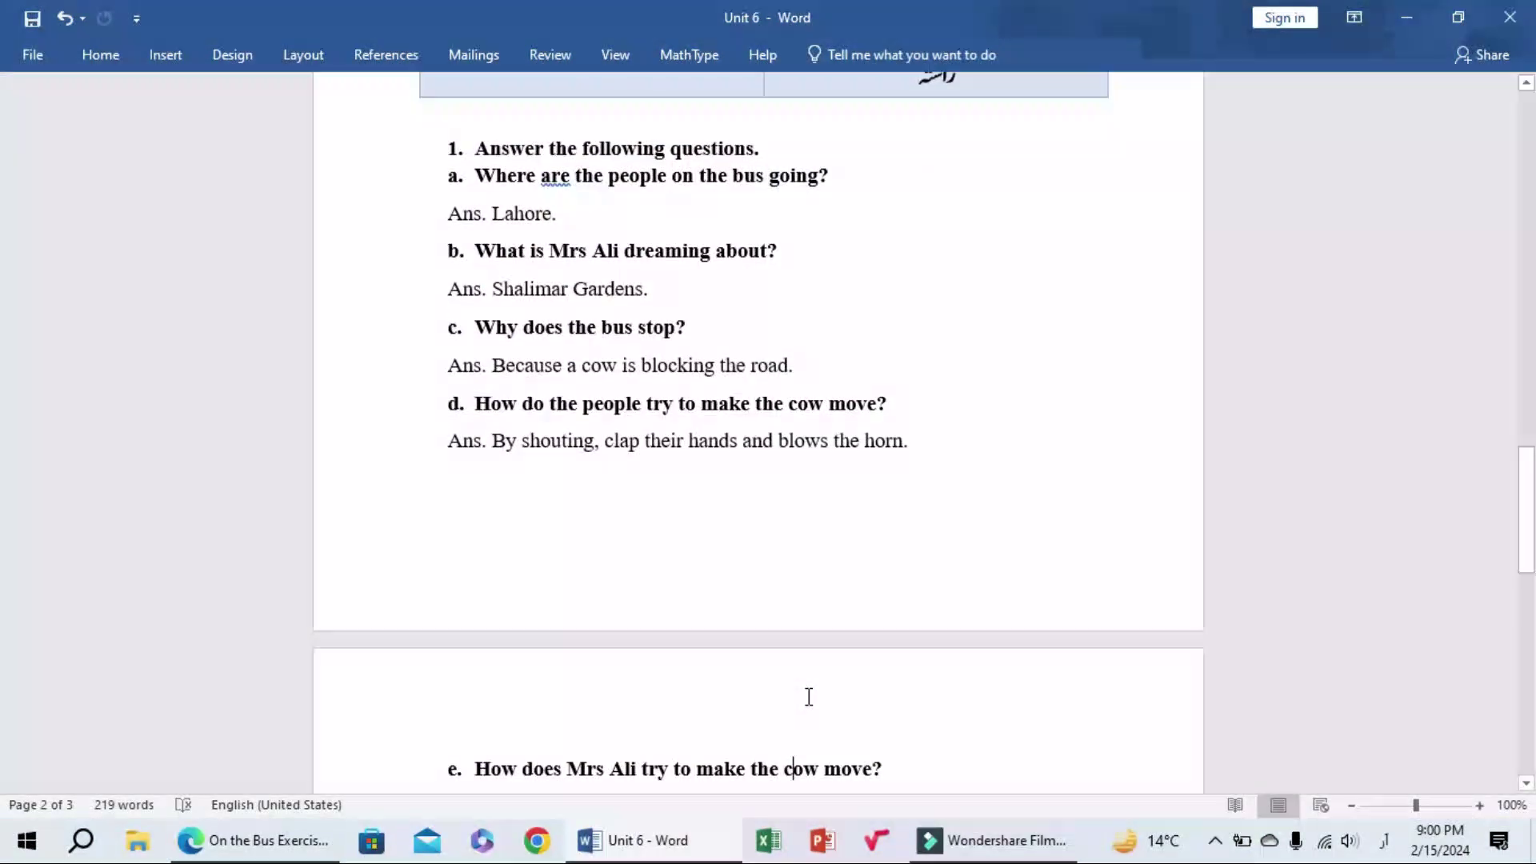
left_click(892, 406)
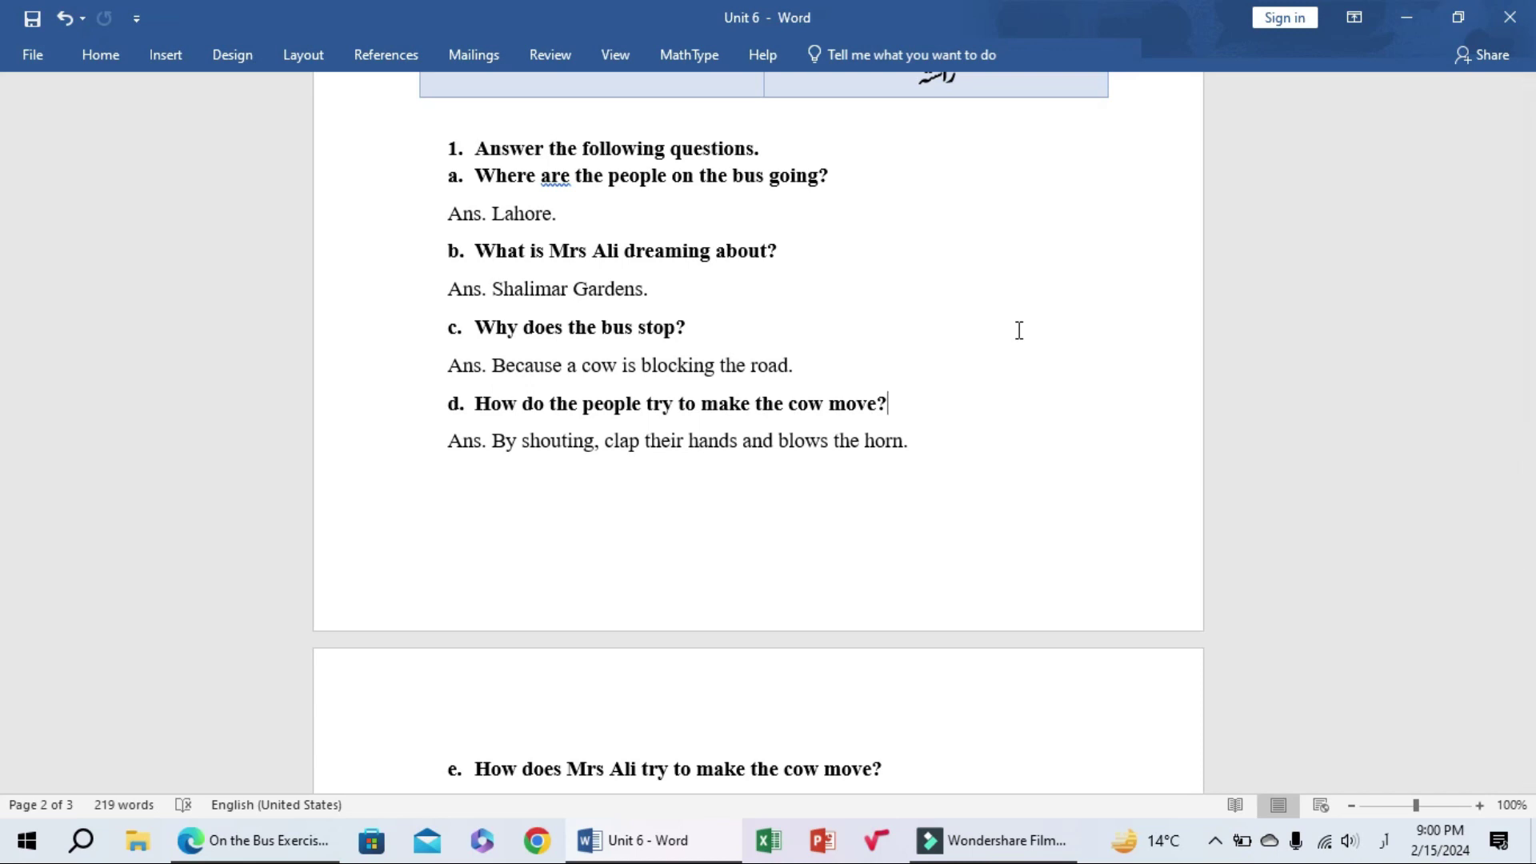
key("Down")
left_click(994, 448)
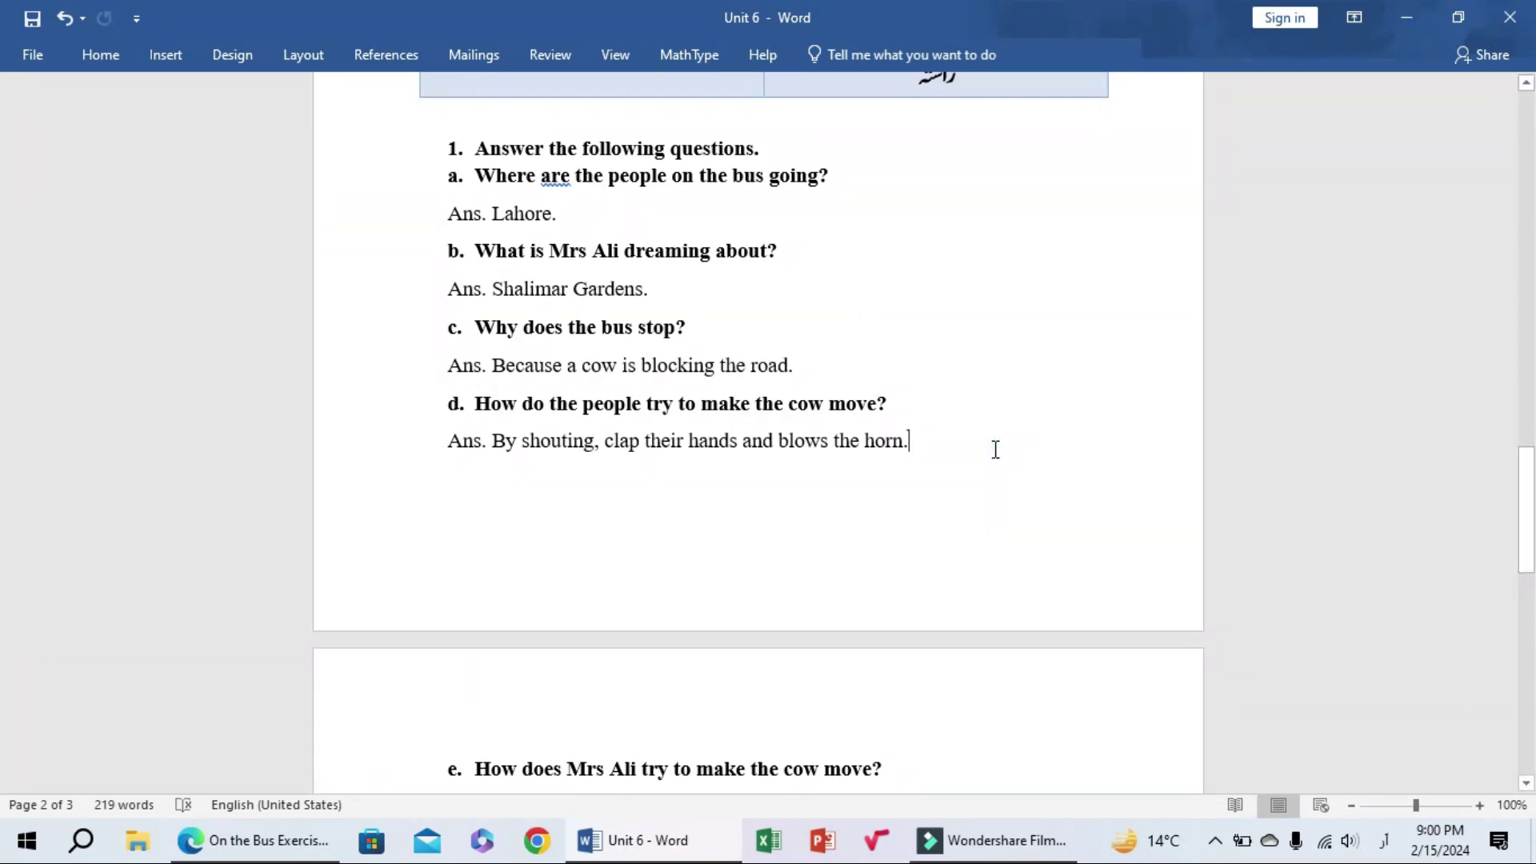
Go over questions e and f on page three and their answers.
key("Down")
key("Down")
key("Down")
key("Down")
key("Down")
key("Down")
key("Down")
key("Down")
key("Down")
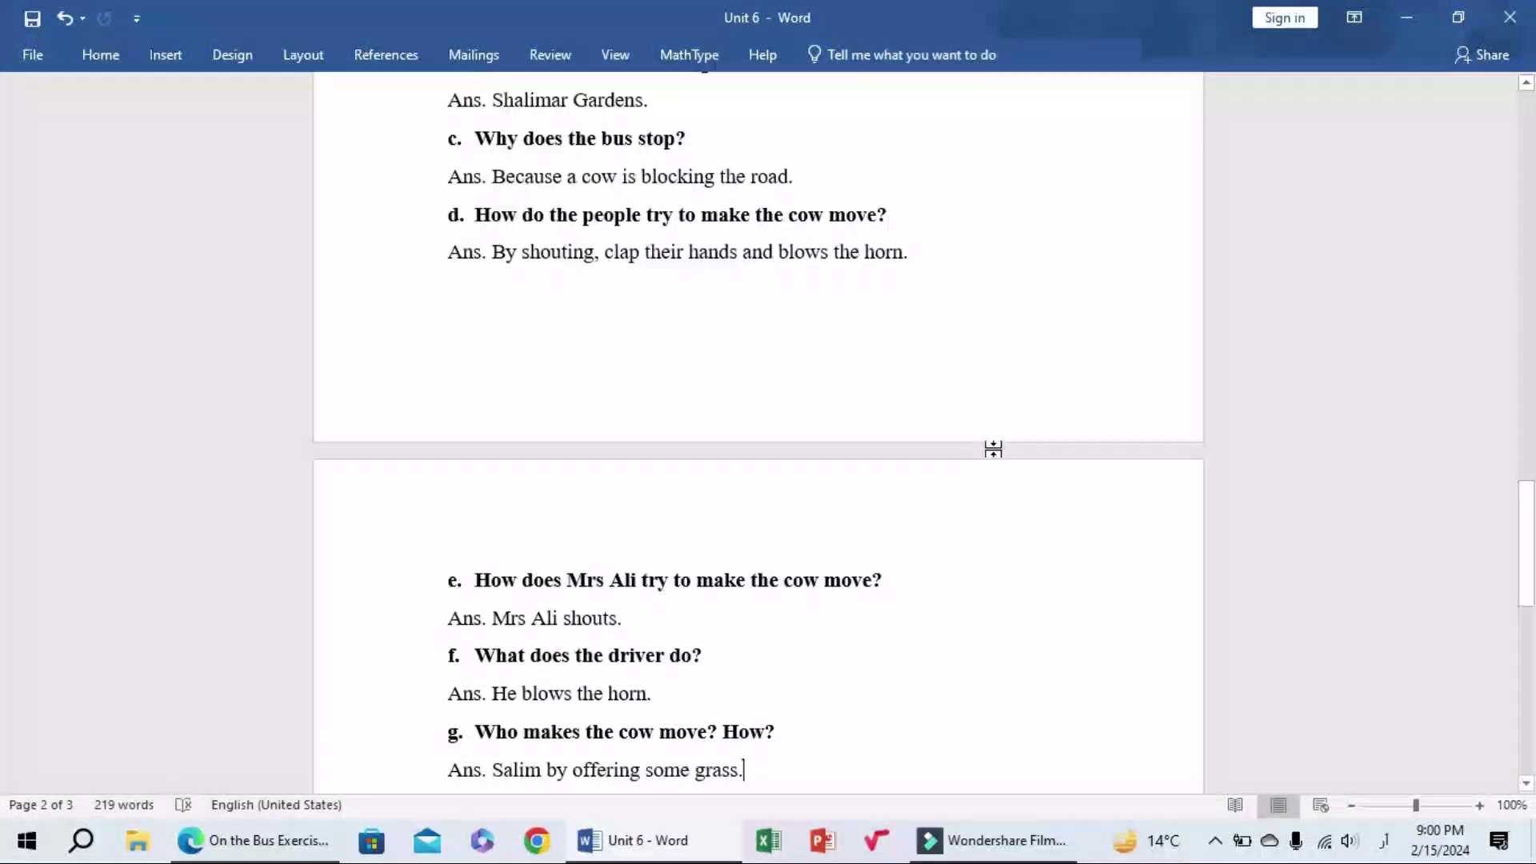
left_click(935, 594)
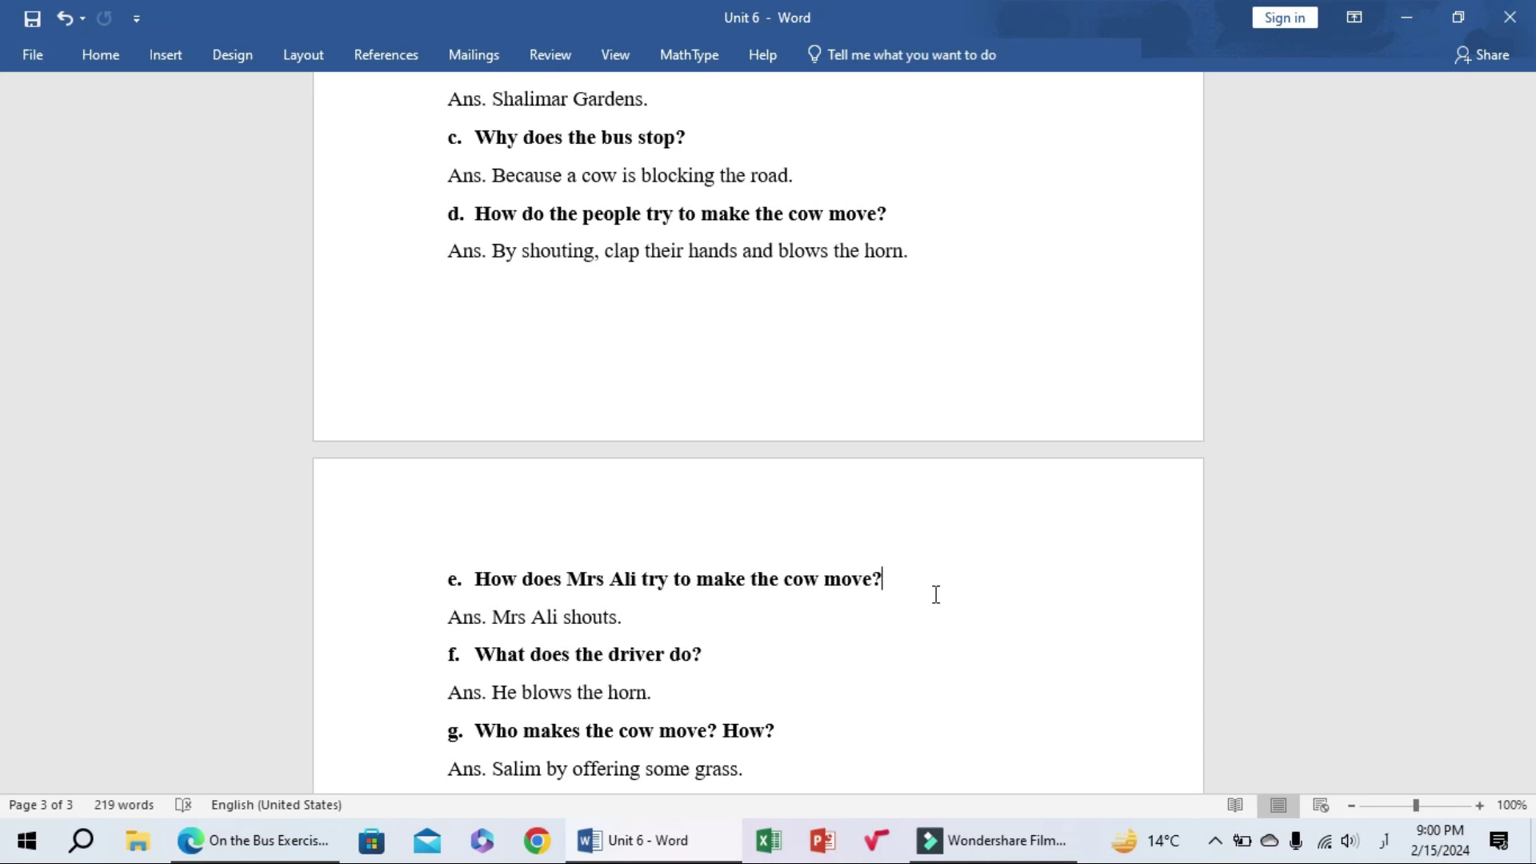
key("Down")
left_click(752, 653)
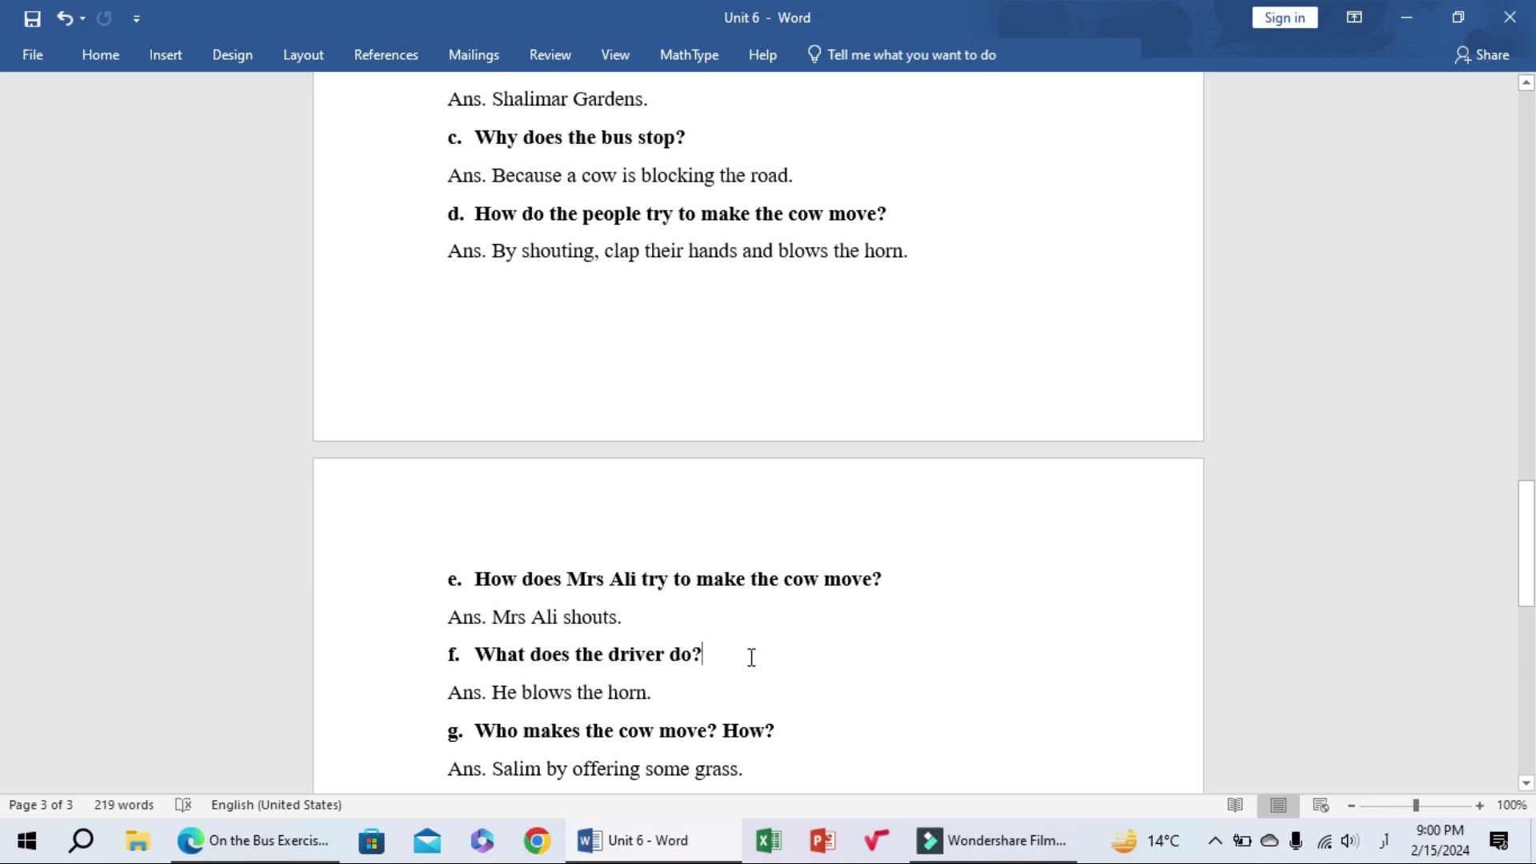
key("Down")
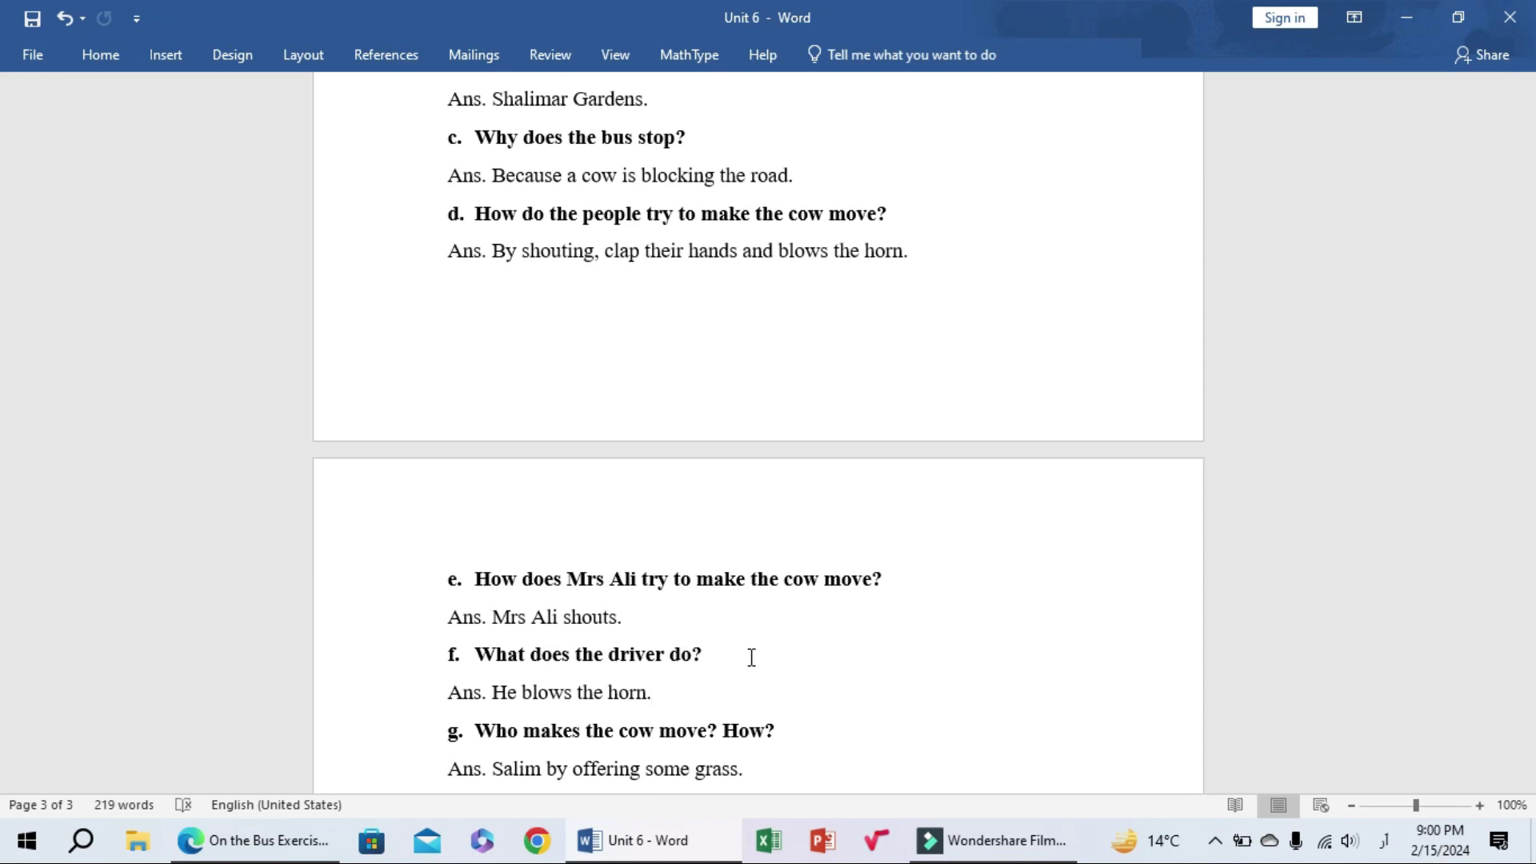
Review question g and its answer, removing the accidental empty line below it.
left_click(793, 726)
key("Down")
key("Return")
key("BackSpace")
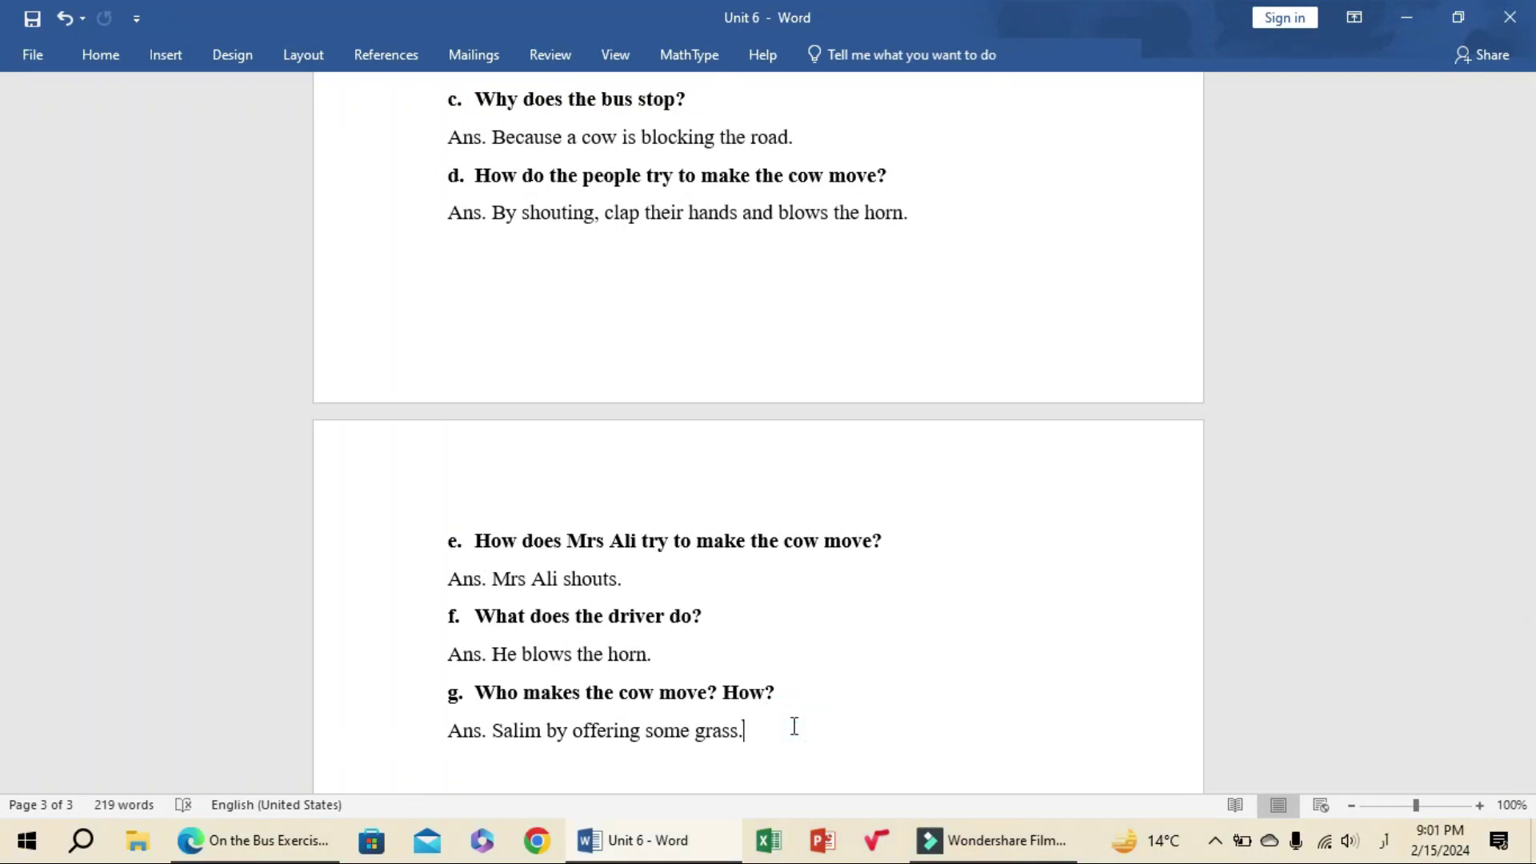
Bring up the On the Bus Exercise PDF and scroll through section B's handwritten short answers.
left_click(261, 840)
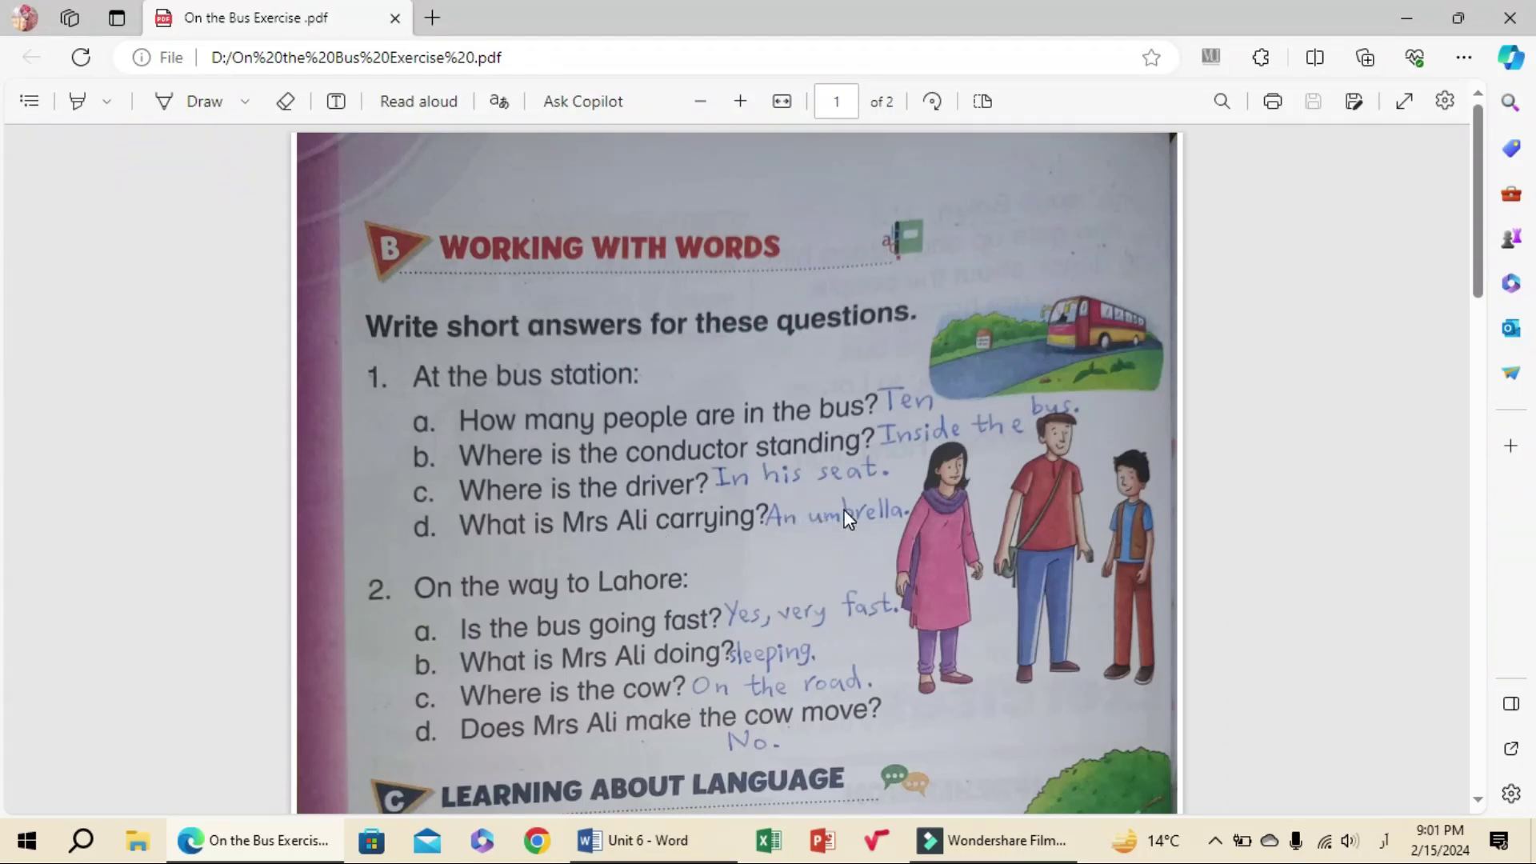
scroll(848, 519, "down", 3)
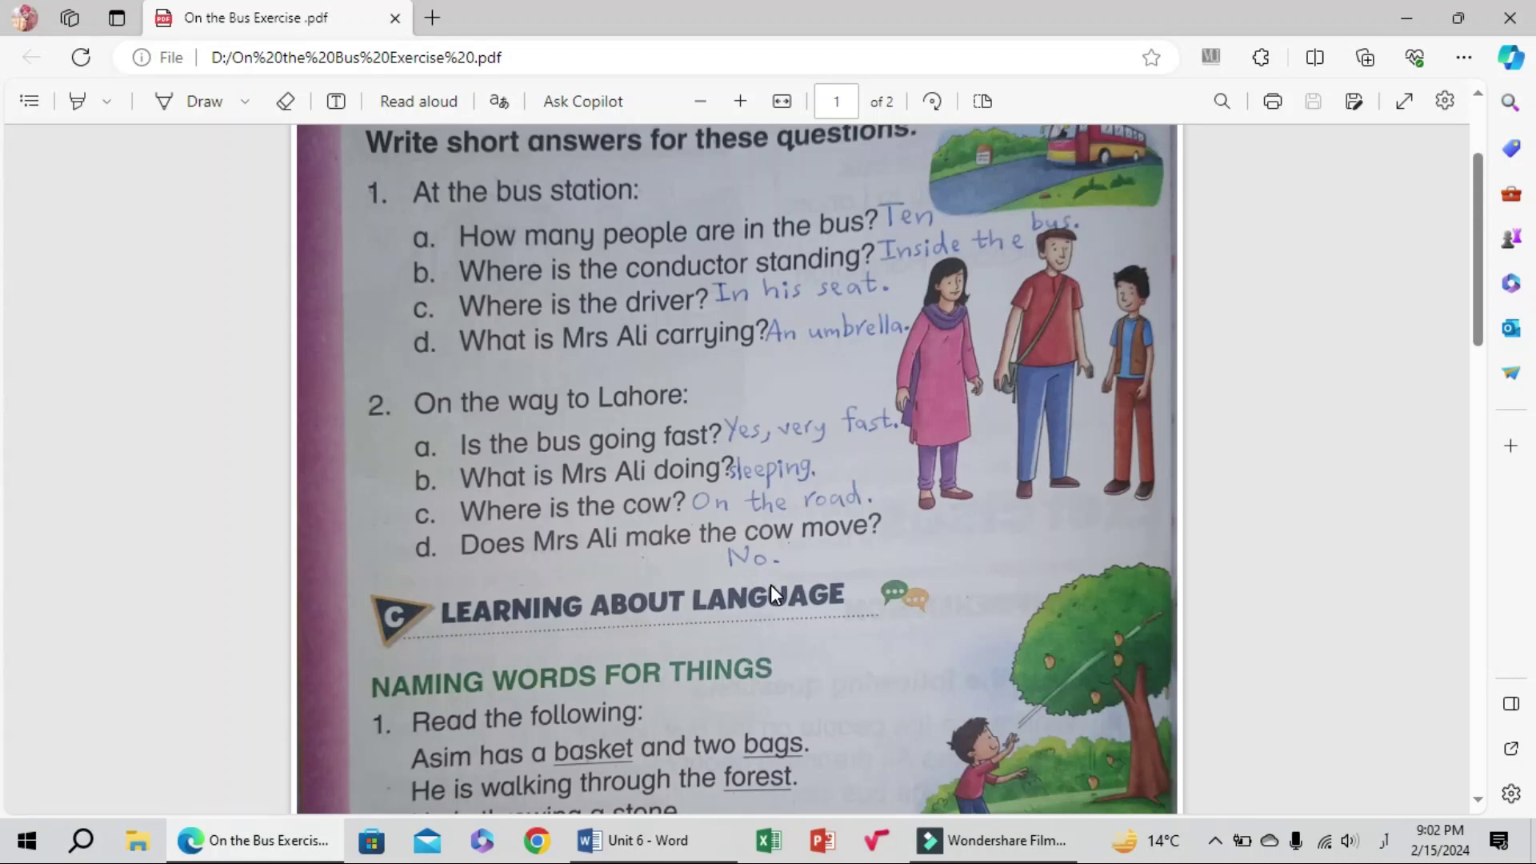
Scroll to section C on page 48, Naming Words for Things, and its singular/plural noun box.
scroll(771, 585, "down", 4)
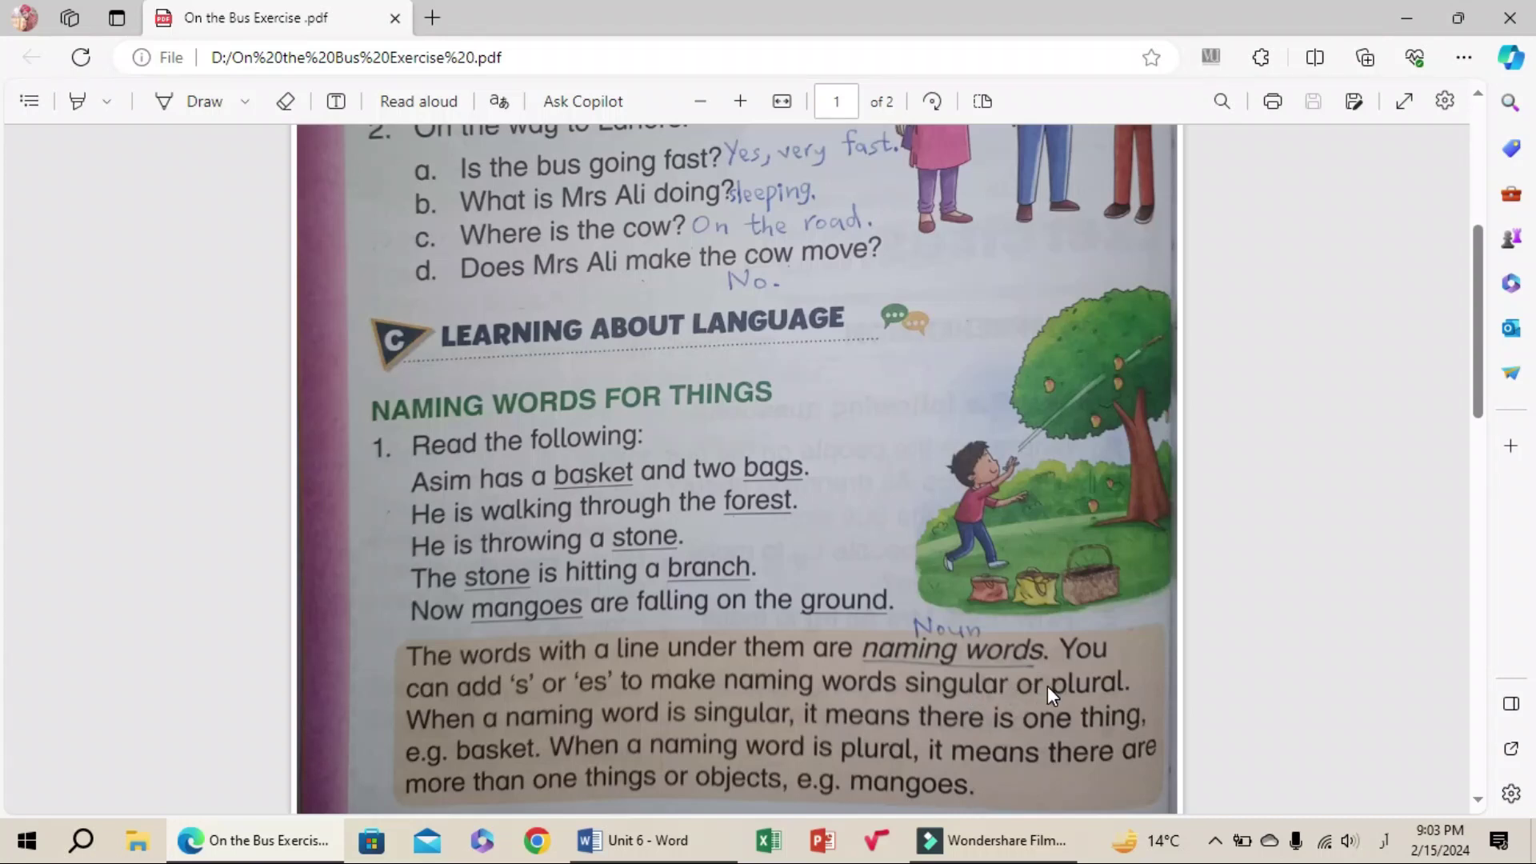
scroll(1048, 685, "down", 3)
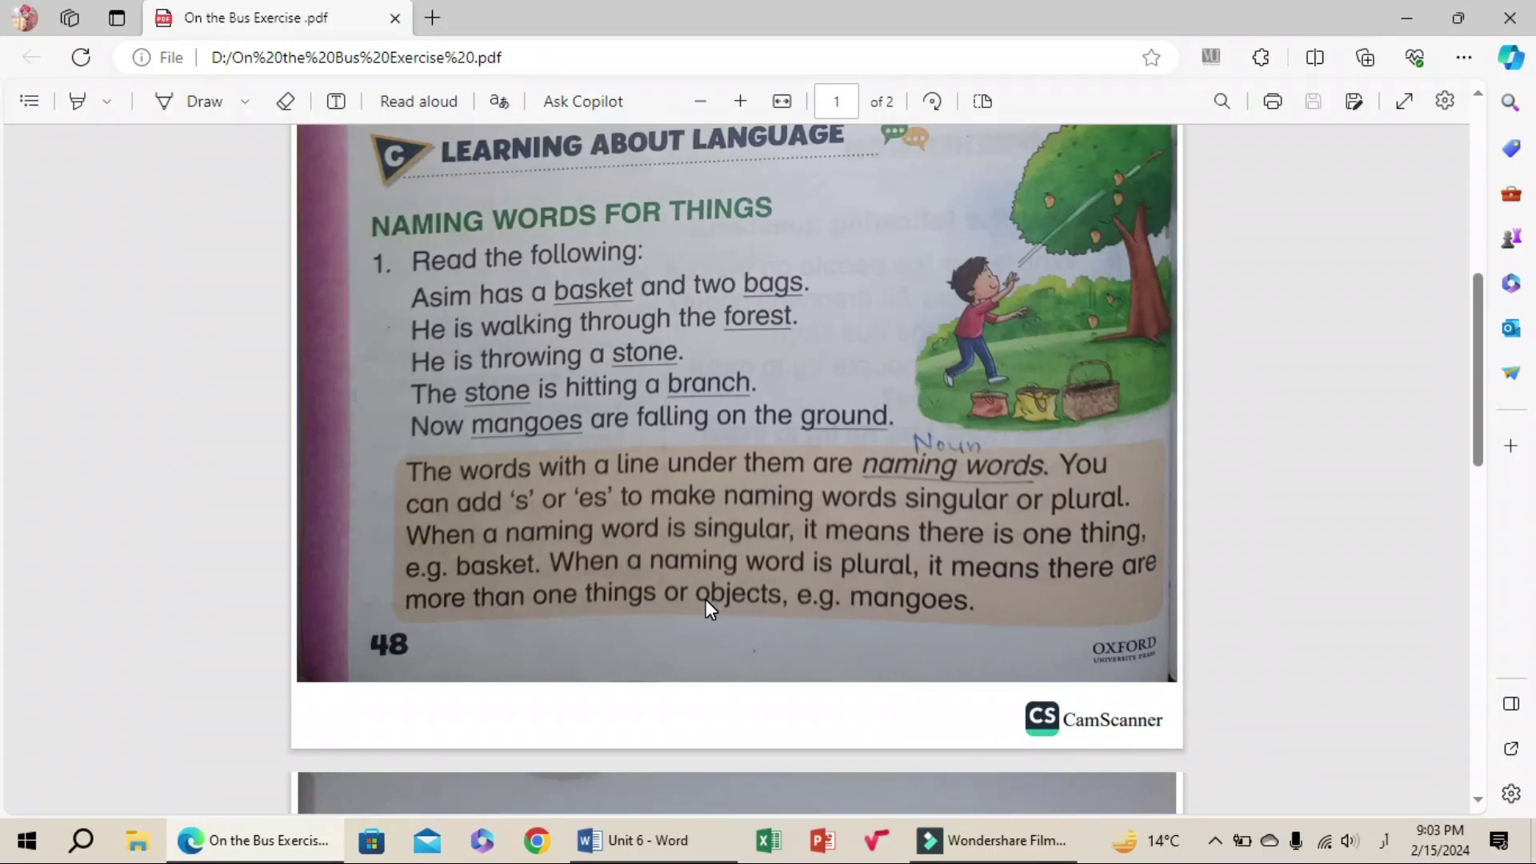
Scroll into page 2 to exercise 2 and the Listening and Speaking word lists.
scroll(707, 600, "down", 5)
scroll(706, 608, "down", 1)
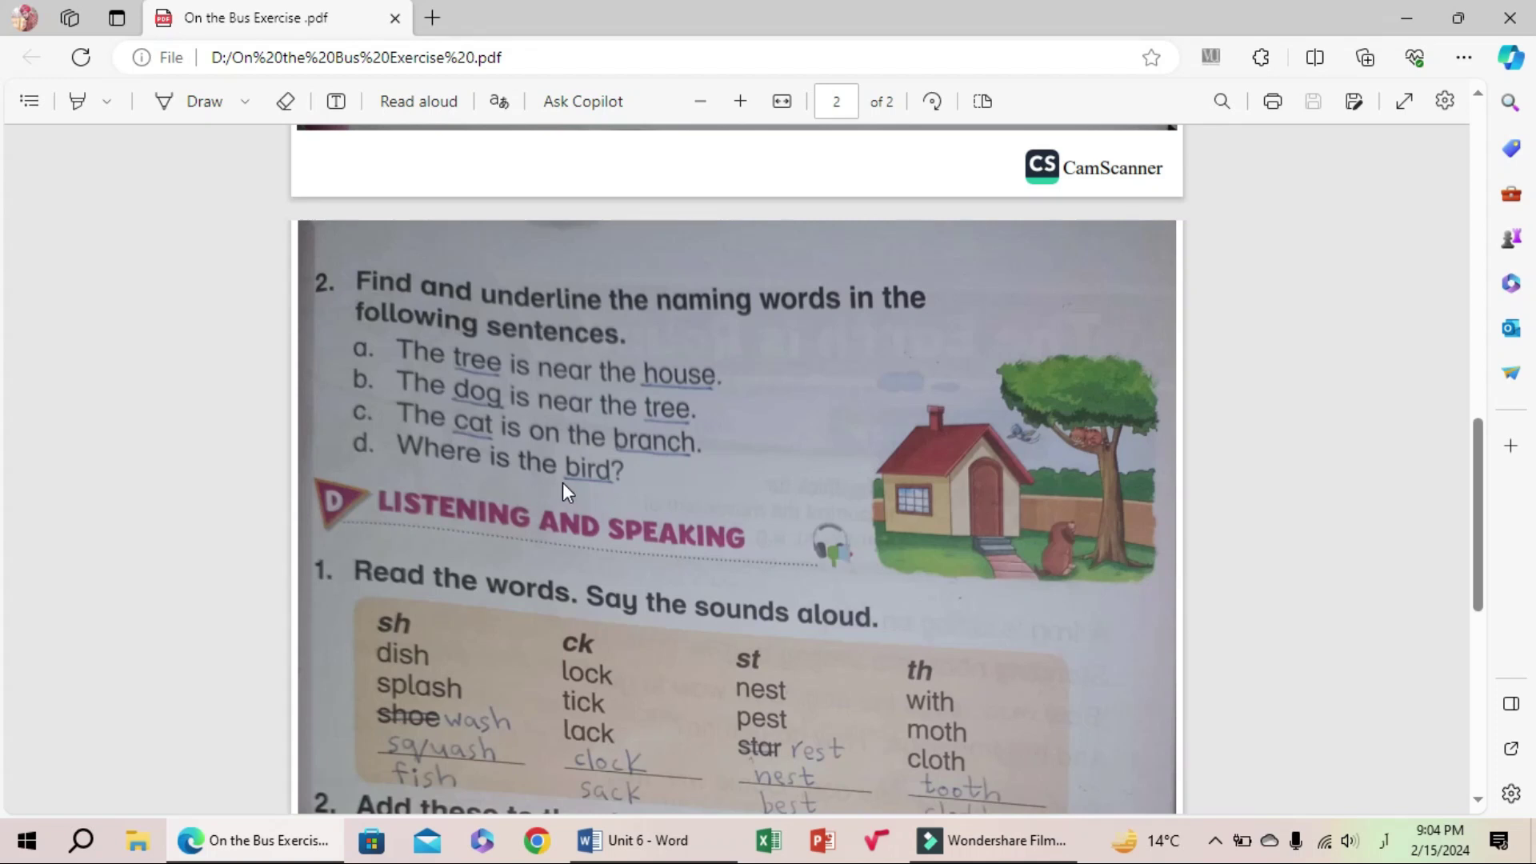
Scroll past the sh, ck, st and th lists and pictures to the page 49 speech-bubble Activity.
scroll(565, 482, "down", 5)
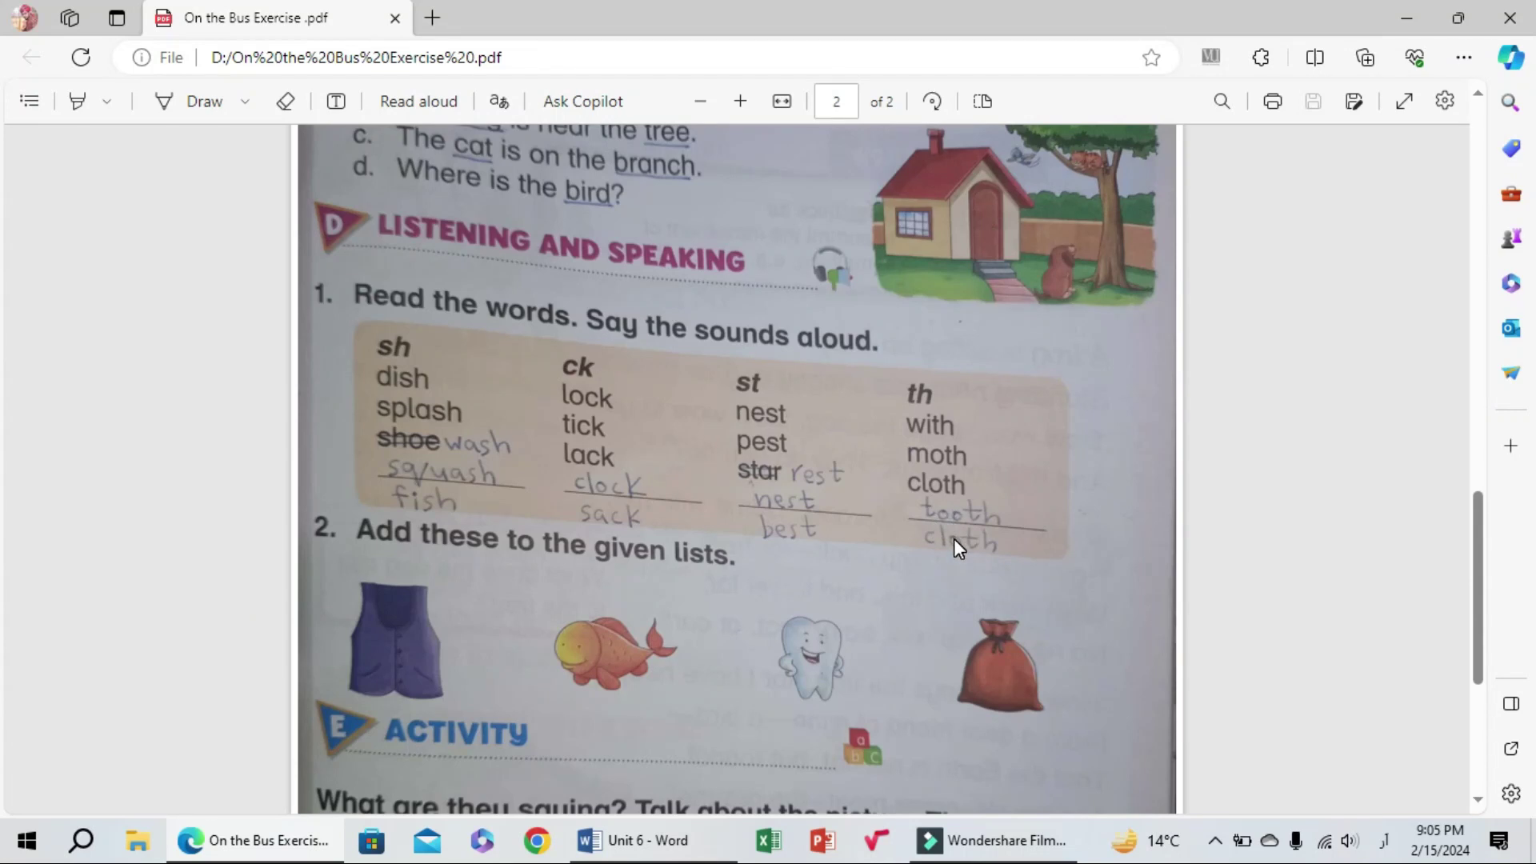
scroll(953, 539, "down", 5)
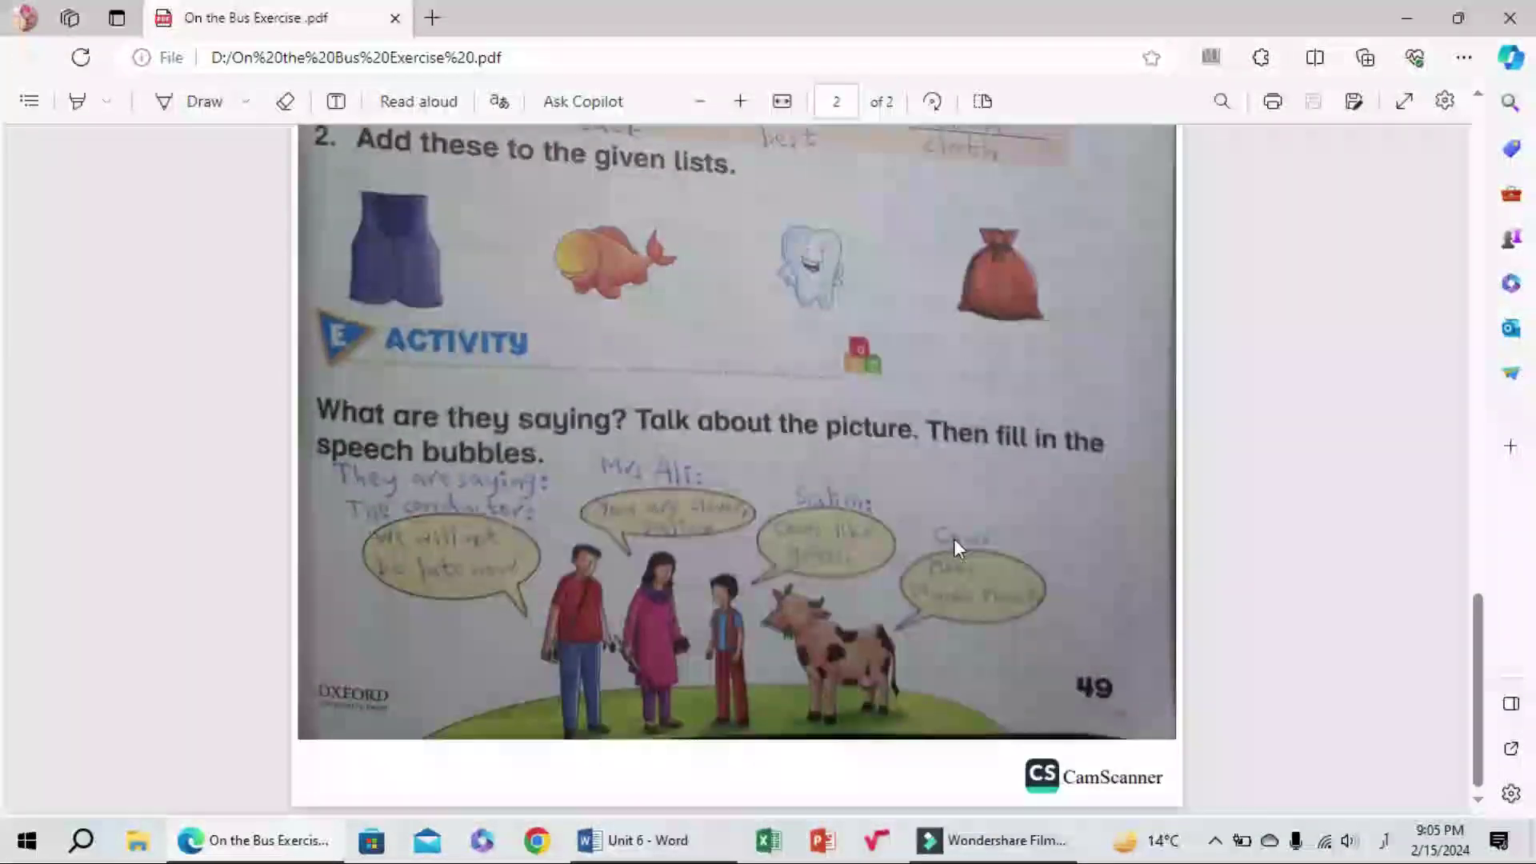
scroll(954, 539, "up", 1)
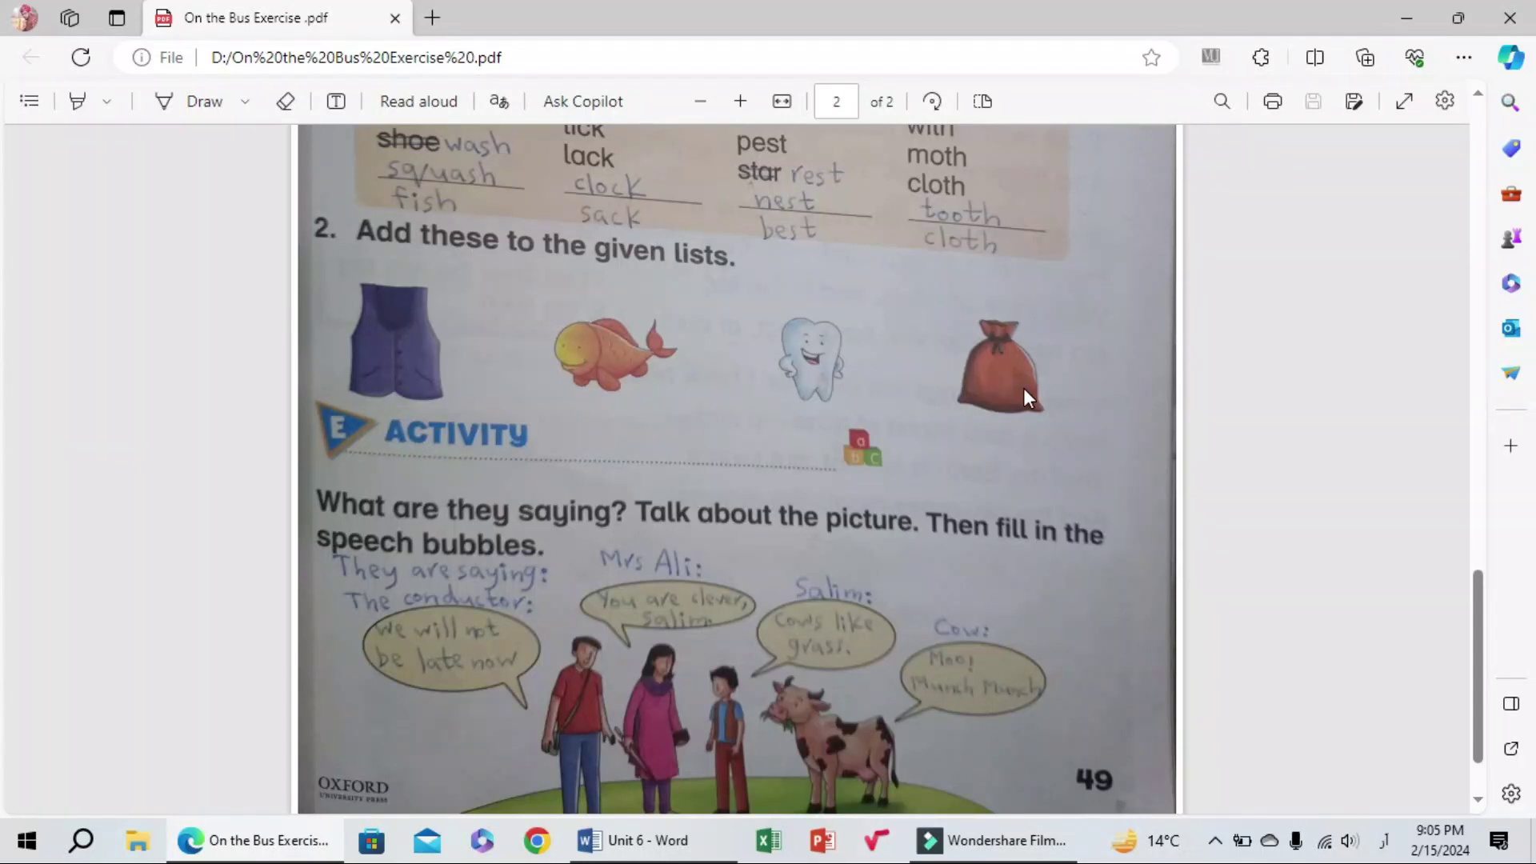
scroll(1023, 387, "down", 1)
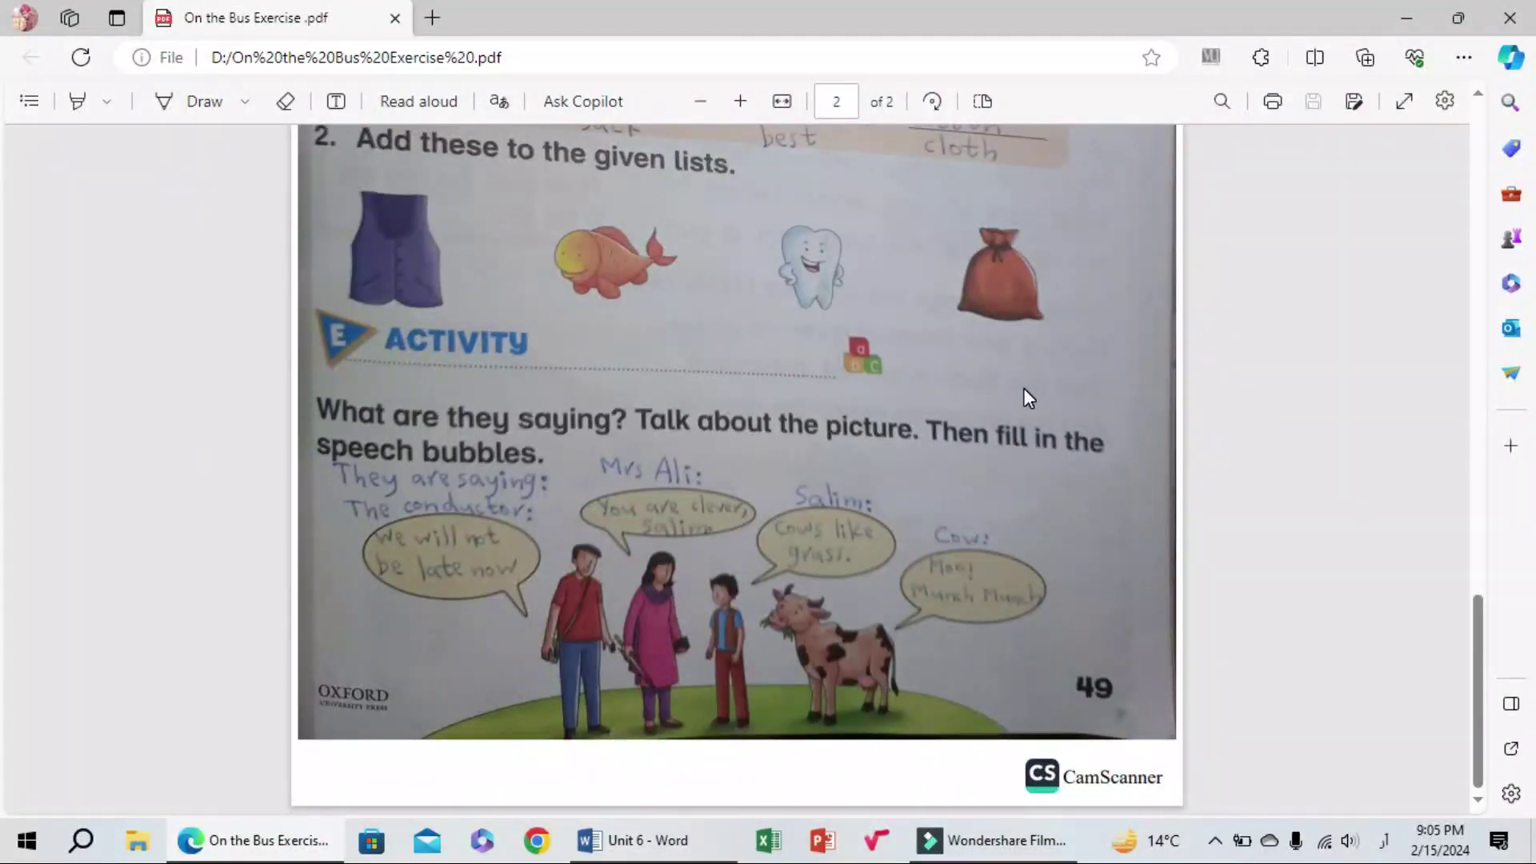